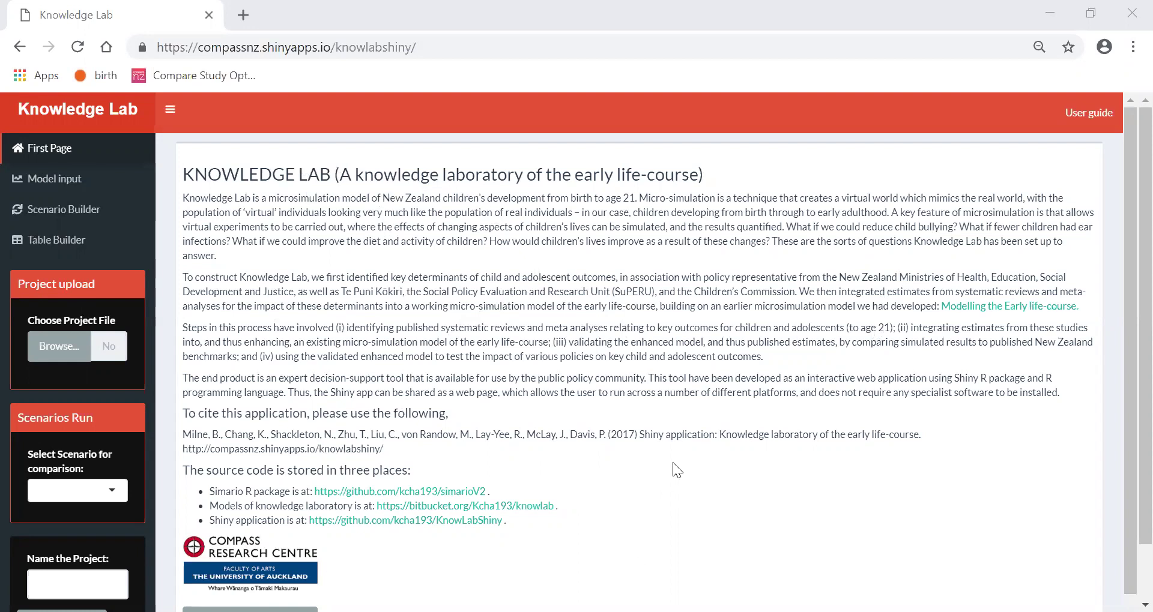
Open the Getting Started user guide from the end of the Knowledge Lab first page.
{"action": "scroll", "coordinate": [556, 535], "scroll_direction": "down", "scroll_amount": 2}
{"action": "scroll", "coordinate": [556, 535], "scroll_direction": "up", "scroll_amount": 2}
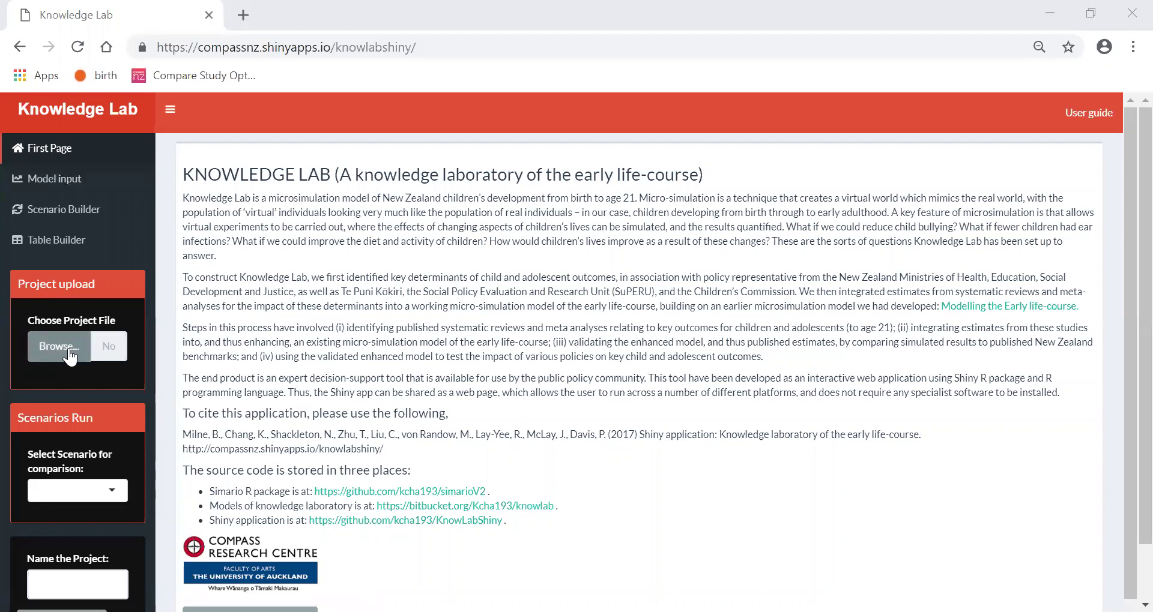
{"action": "scroll", "coordinate": [69, 355], "scroll_direction": "down", "scroll_amount": 2}
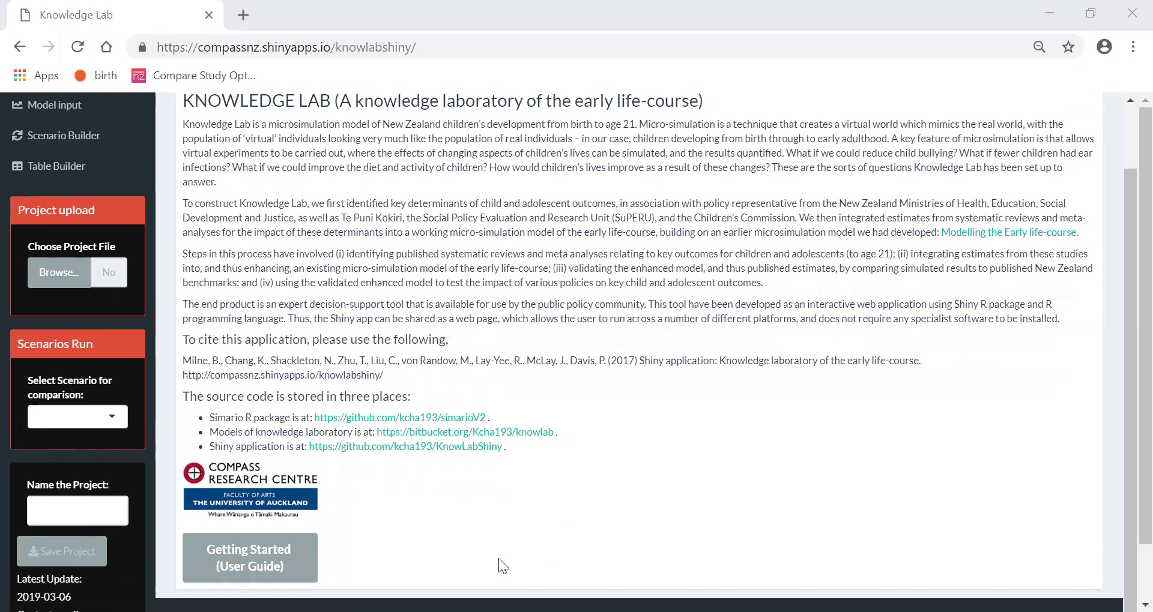
{"action": "left_click", "coordinate": [228, 560]}
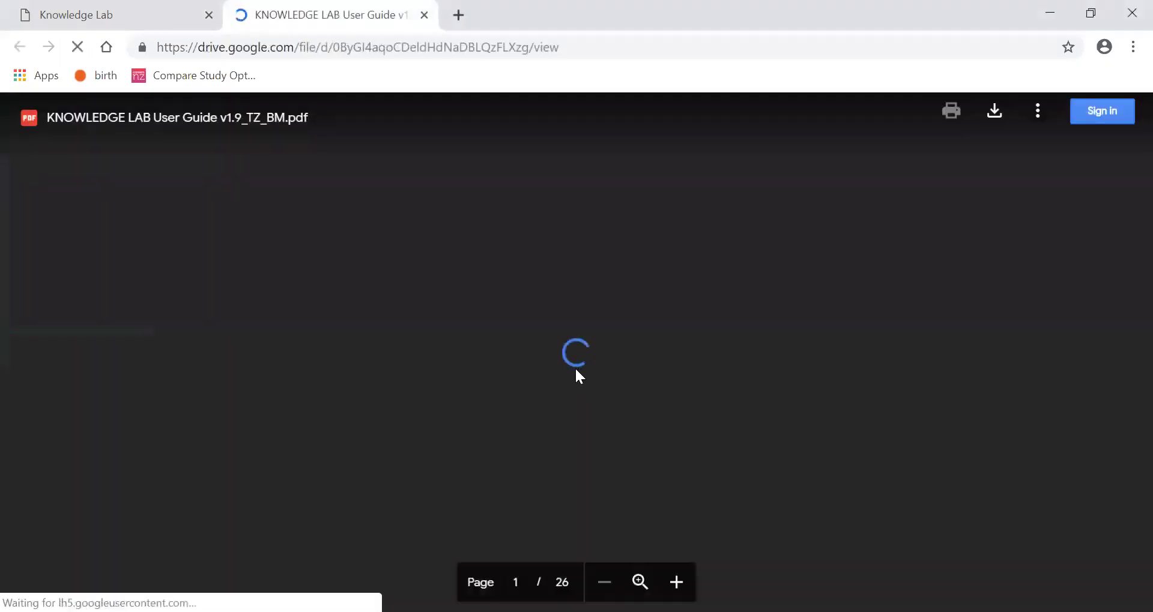
Skim the opening pages of the Knowledge Lab User Guide, including its table of contents.
{"action": "scroll", "coordinate": [562, 367], "scroll_direction": "down", "scroll_amount": 6}
{"action": "scroll", "coordinate": [560, 363], "scroll_direction": "down", "scroll_amount": 8}
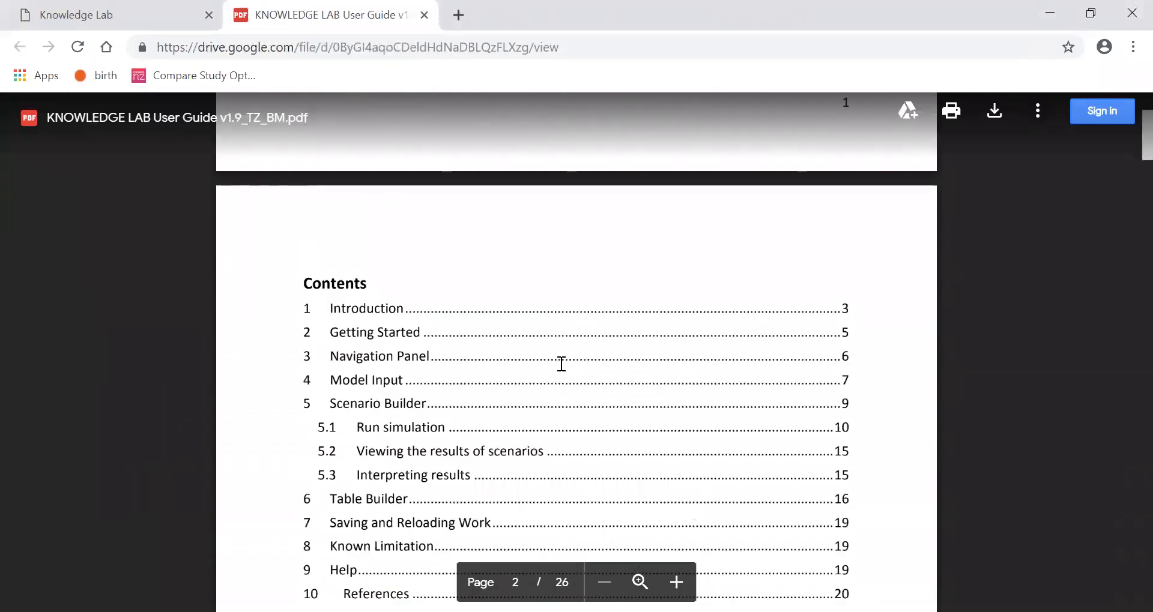
{"action": "scroll", "coordinate": [561, 364], "scroll_direction": "down", "scroll_amount": 7}
{"action": "scroll", "coordinate": [561, 363], "scroll_direction": "down", "scroll_amount": 6}
{"action": "scroll", "coordinate": [561, 364], "scroll_direction": "up", "scroll_amount": 12}
{"action": "scroll", "coordinate": [561, 364], "scroll_direction": "up", "scroll_amount": 15}
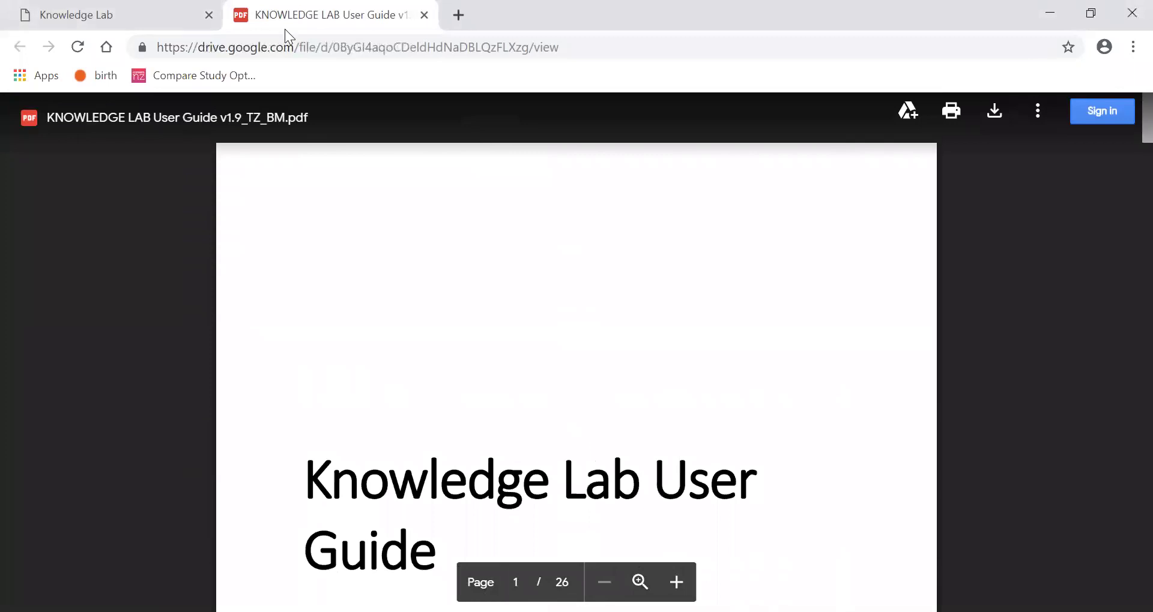
Return to the Knowledge Lab app and open Model input to show the whole Conceptual Framework diagram.
{"action": "left_click", "coordinate": [137, 21]}
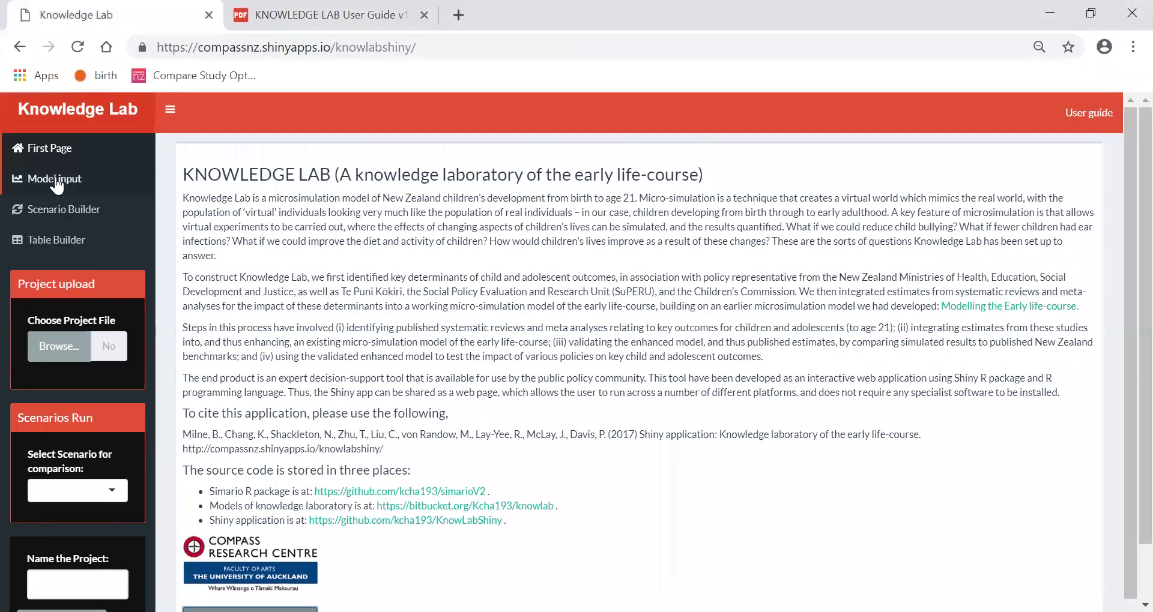
{"action": "left_click", "coordinate": [55, 179]}
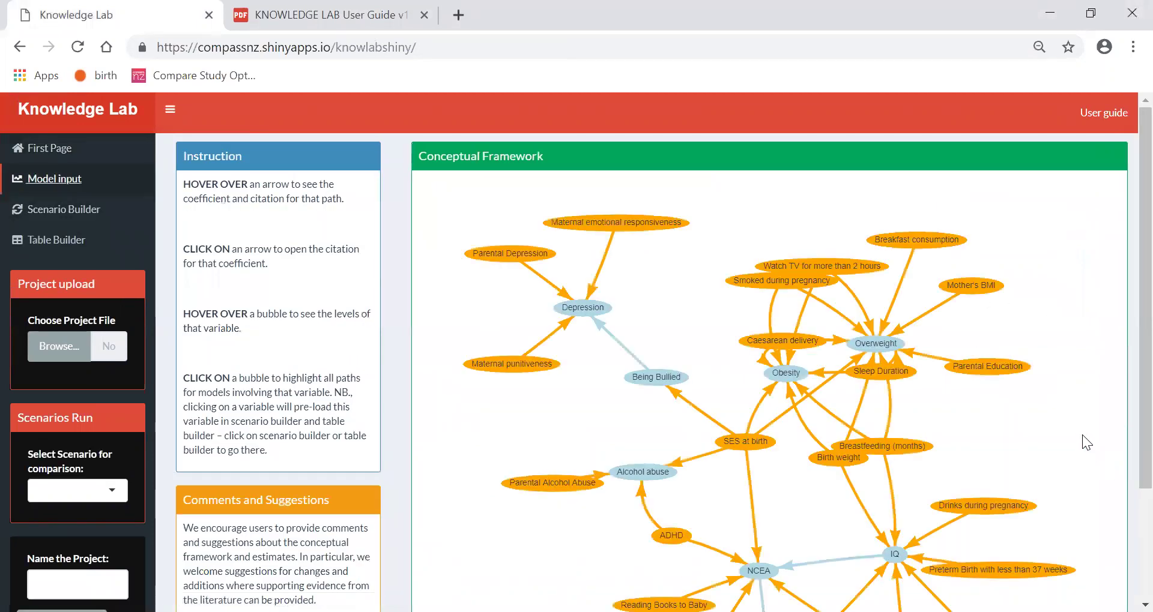
{"action": "scroll", "coordinate": [938, 421], "scroll_direction": "down", "scroll_amount": 2}
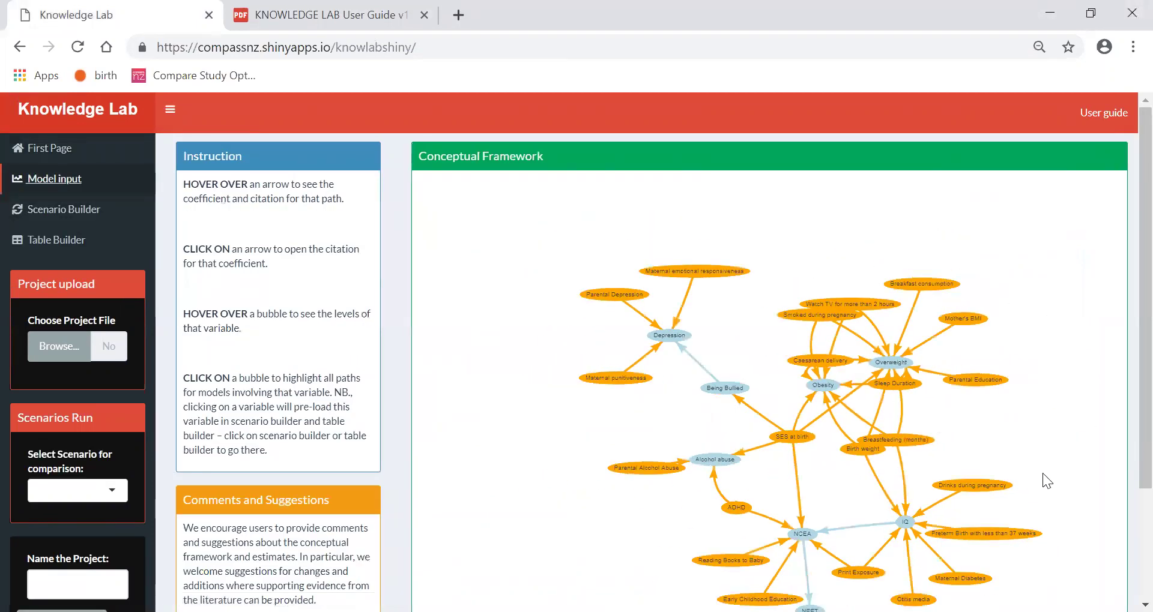
{"action": "scroll", "coordinate": [1124, 456], "scroll_direction": "down", "scroll_amount": 1}
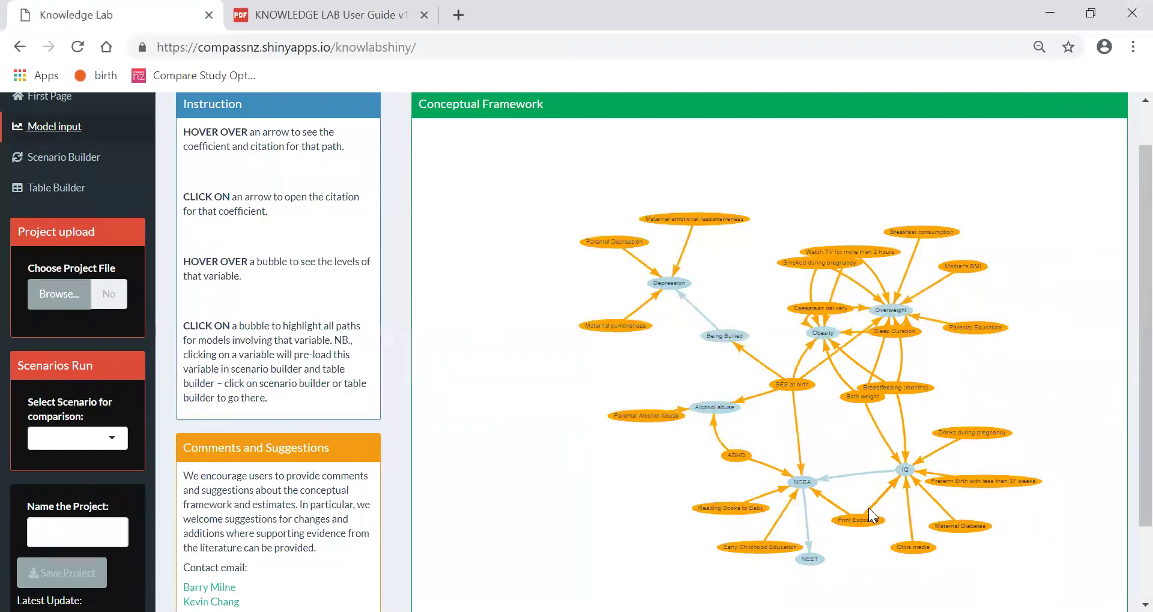
Highlight the Depression paths and examine the levels of Maternal emotional responsiveness, Parental Depression and Maternal punitiveness.
{"action": "mouse_move", "coordinate": [878, 499]}
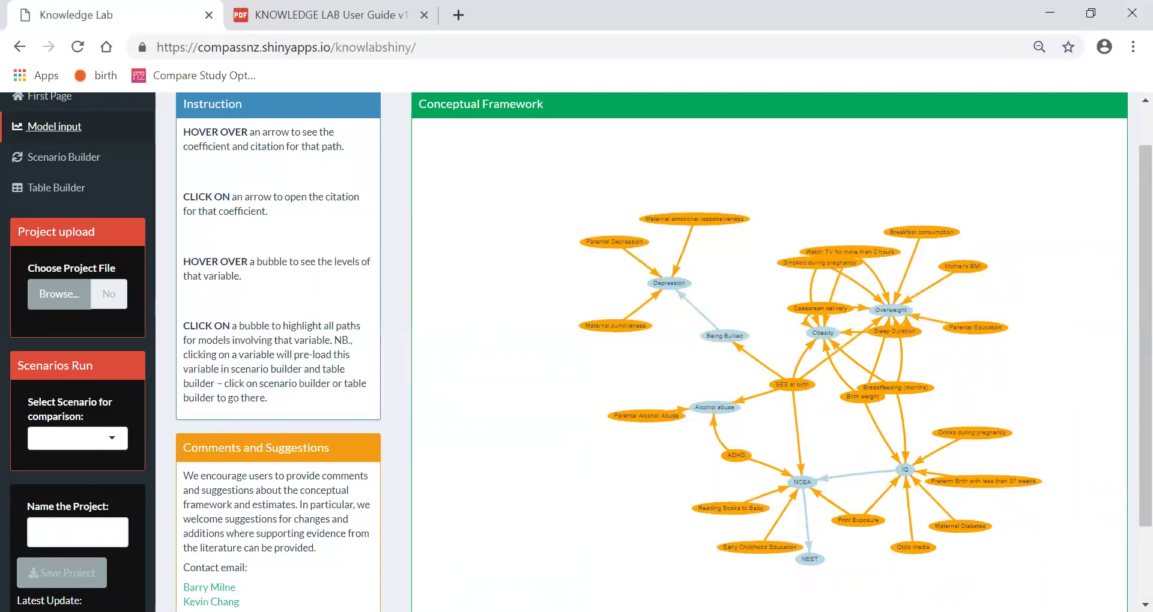
{"action": "left_click", "coordinate": [780, 384]}
{"action": "left_click", "coordinate": [595, 241]}
{"action": "left_click", "coordinate": [674, 485]}
{"action": "left_click", "coordinate": [686, 220]}
{"action": "left_click", "coordinate": [684, 217]}
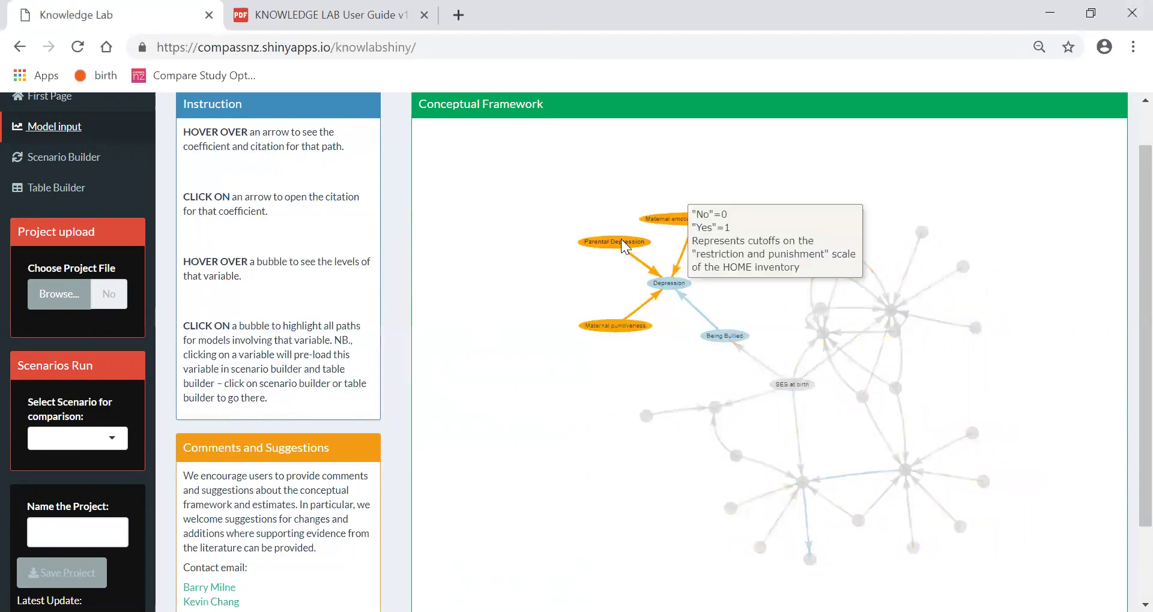
{"action": "left_click", "coordinate": [621, 239]}
{"action": "left_click", "coordinate": [625, 354]}
{"action": "left_click", "coordinate": [612, 324]}
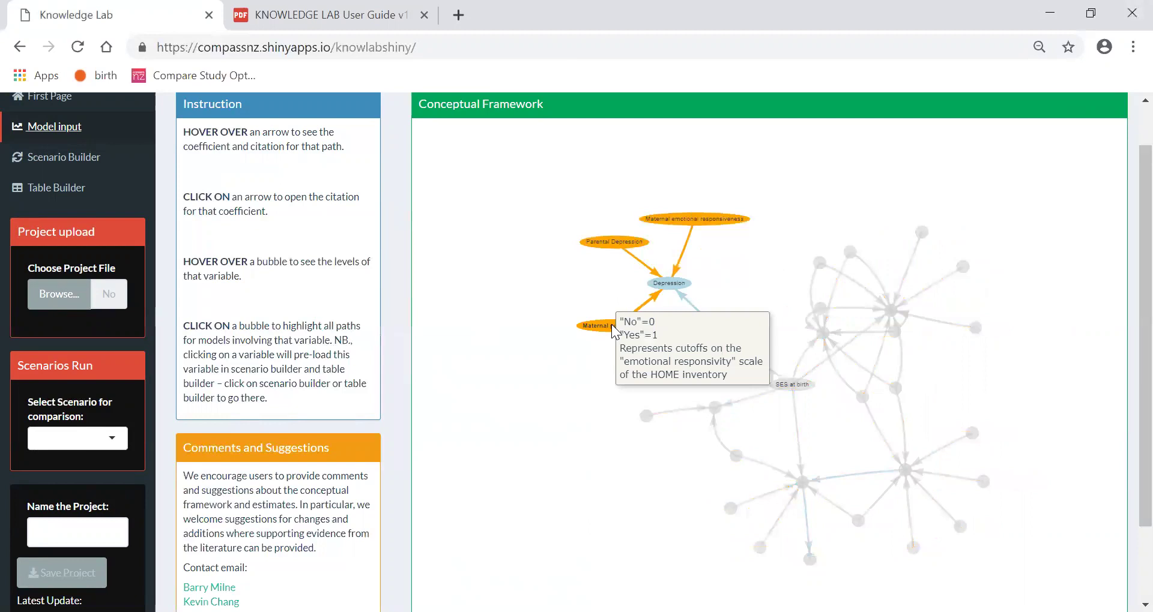
Examine the levels of the Mother's BMI, Parental Education and Breakfast consumption variables and clear the path highlighting.
{"action": "left_click", "coordinate": [963, 267]}
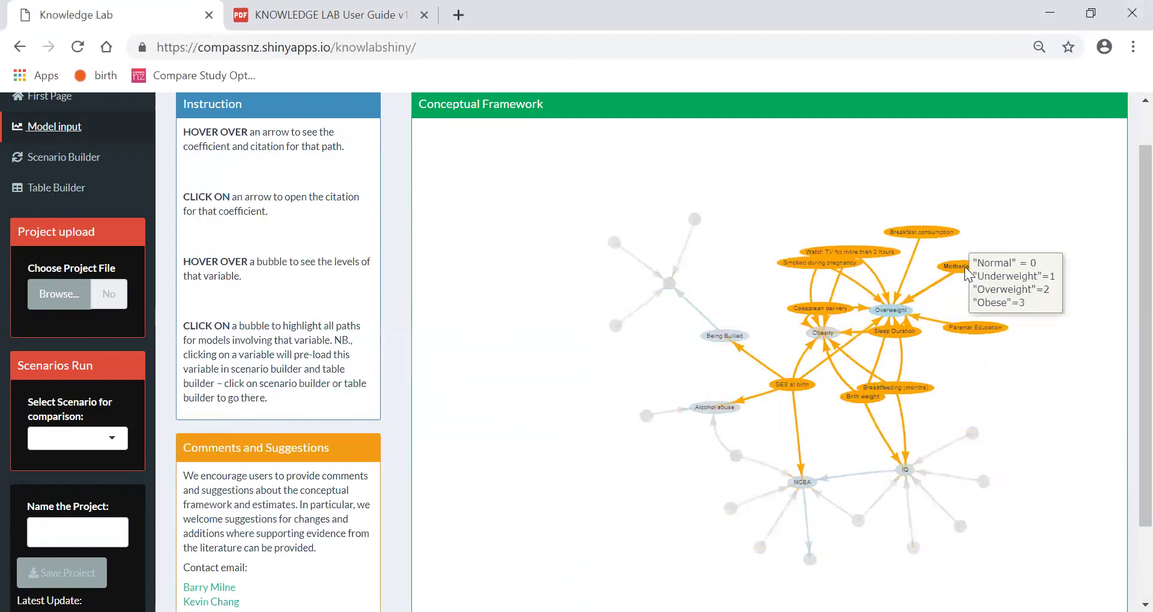
{"action": "mouse_move", "coordinate": [963, 327]}
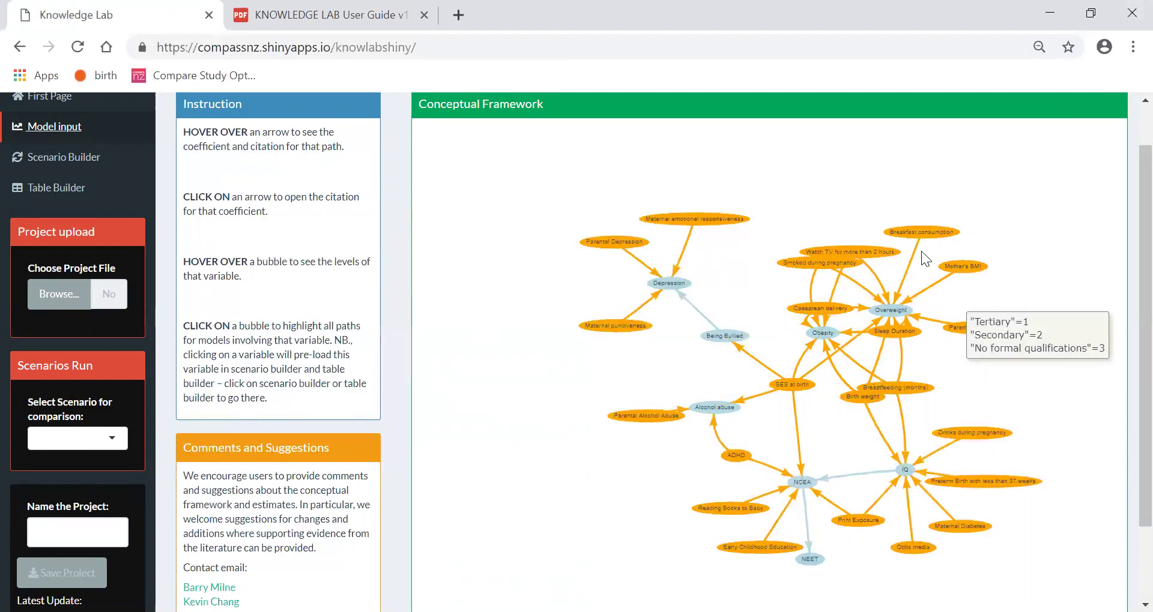
{"action": "mouse_move", "coordinate": [911, 229]}
{"action": "left_click", "coordinate": [957, 355]}
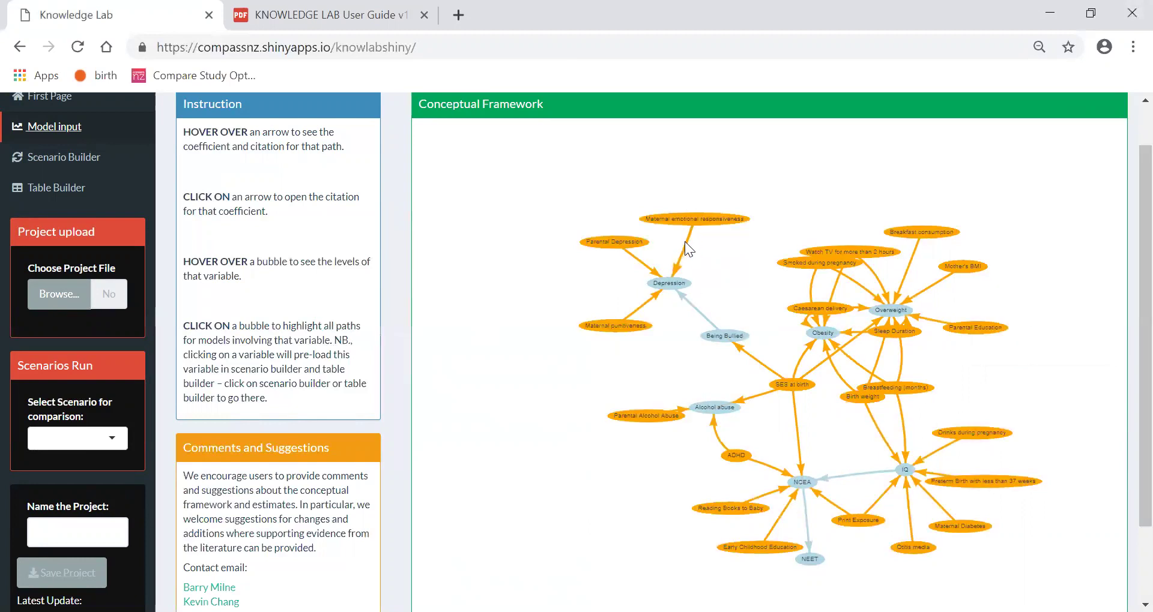
Open the citation behind the arrow from Maternal emotional responsiveness to Depression, and return to the Knowledge Lab diagram.
{"action": "mouse_move", "coordinate": [686, 249]}
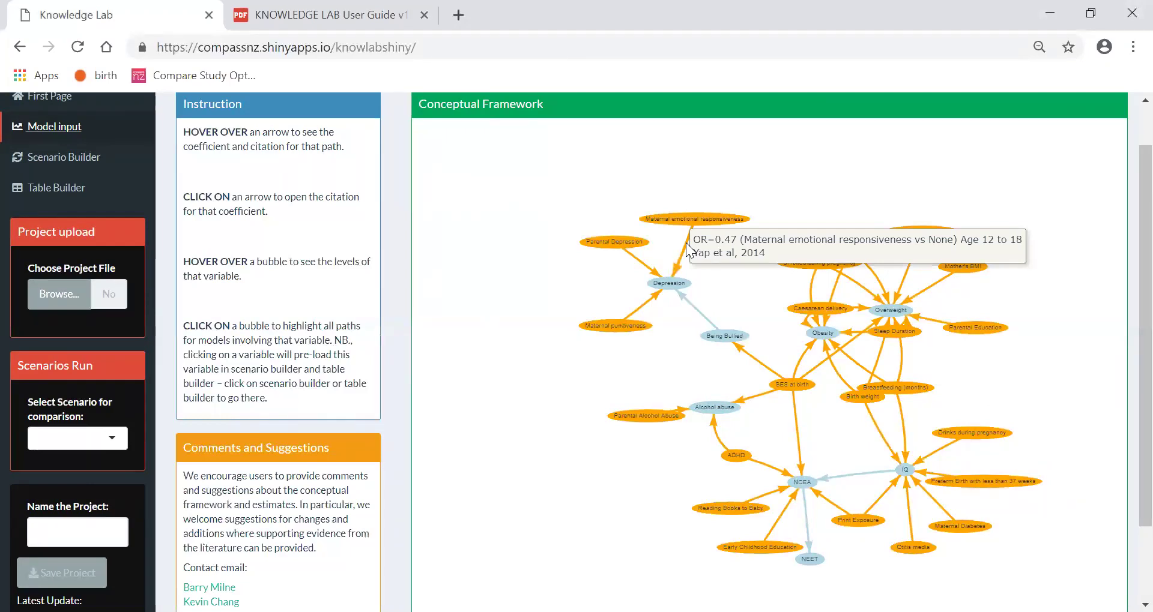
{"action": "left_click", "coordinate": [687, 248]}
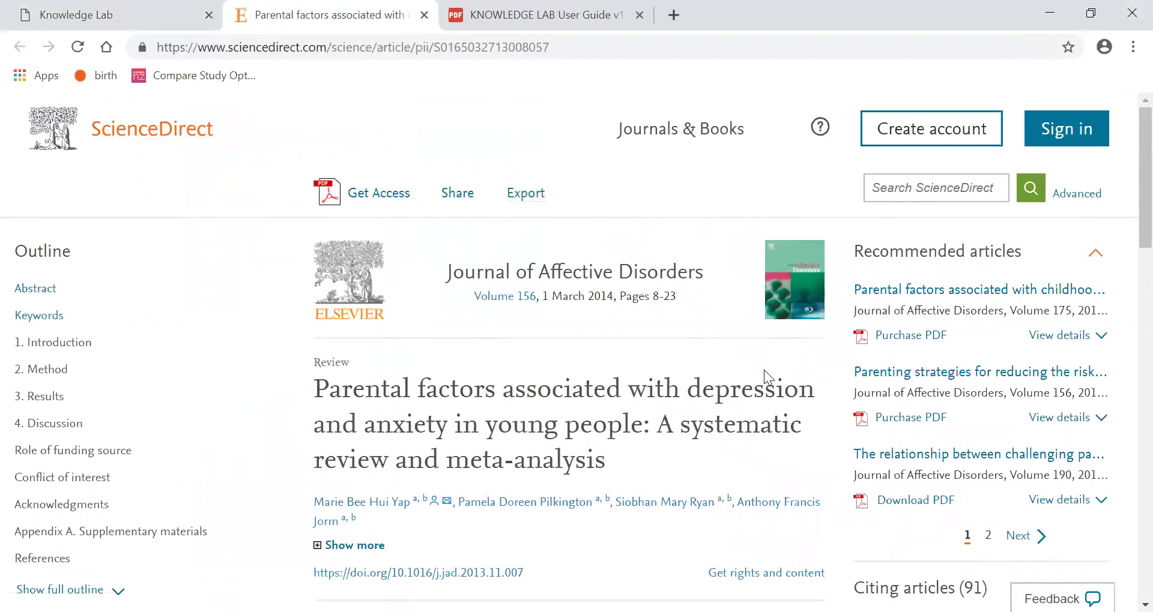
{"action": "left_click", "coordinate": [79, 15]}
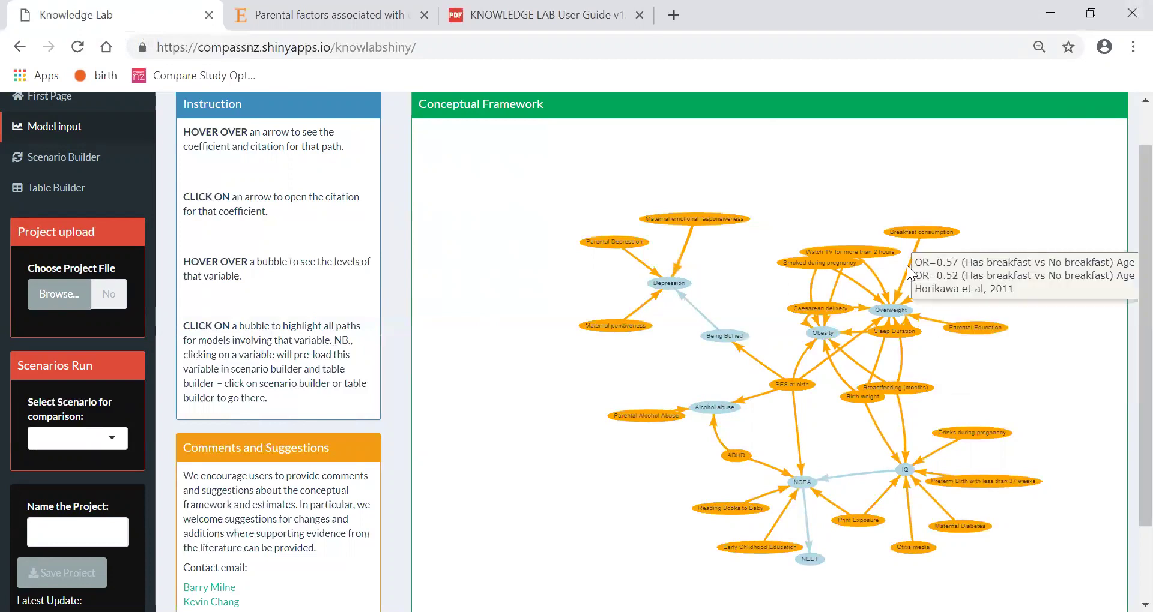
Examine the coefficients and citation for the arrow from Mother's BMI to Overweight.
{"action": "mouse_move", "coordinate": [931, 284]}
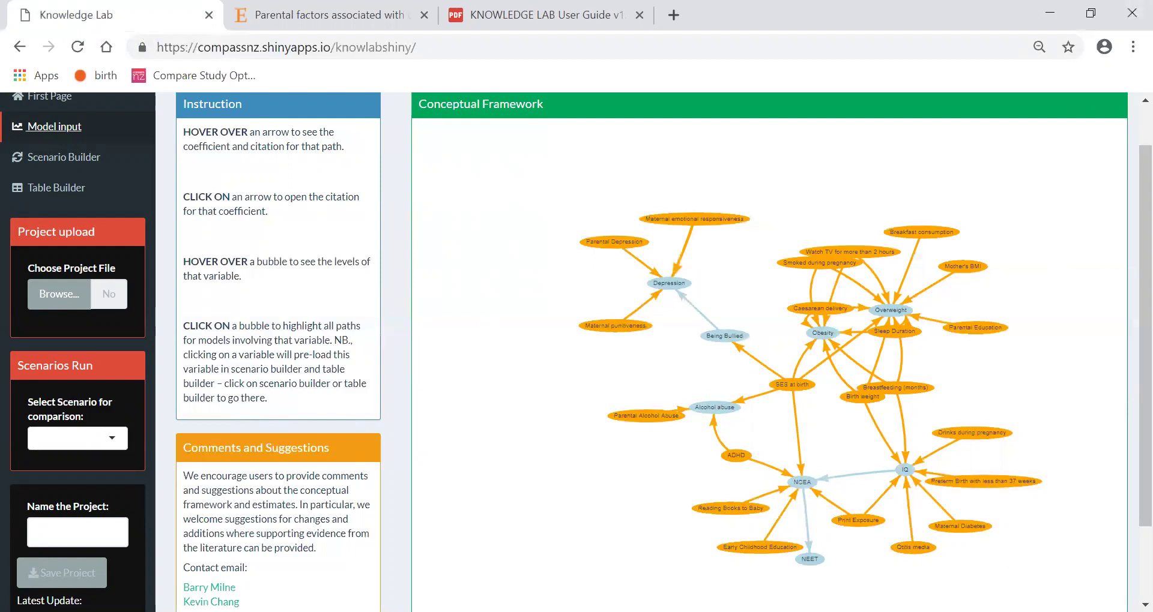
{"action": "left_click_drag", "start_coordinate": [1053, 585], "coordinate": [832, 576]}
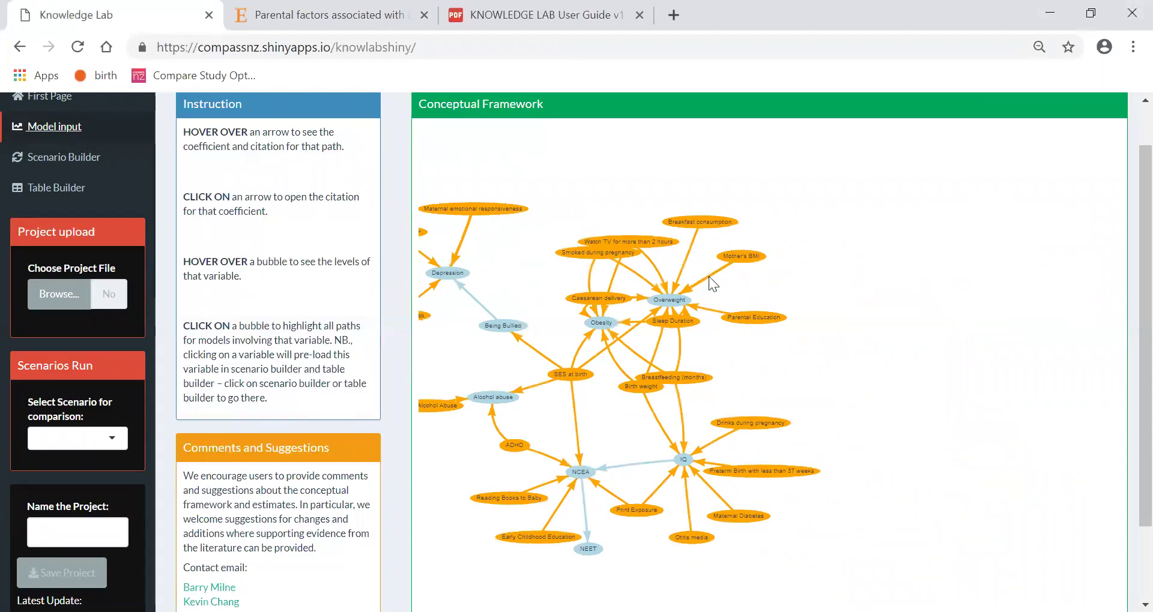
{"action": "mouse_move", "coordinate": [709, 276]}
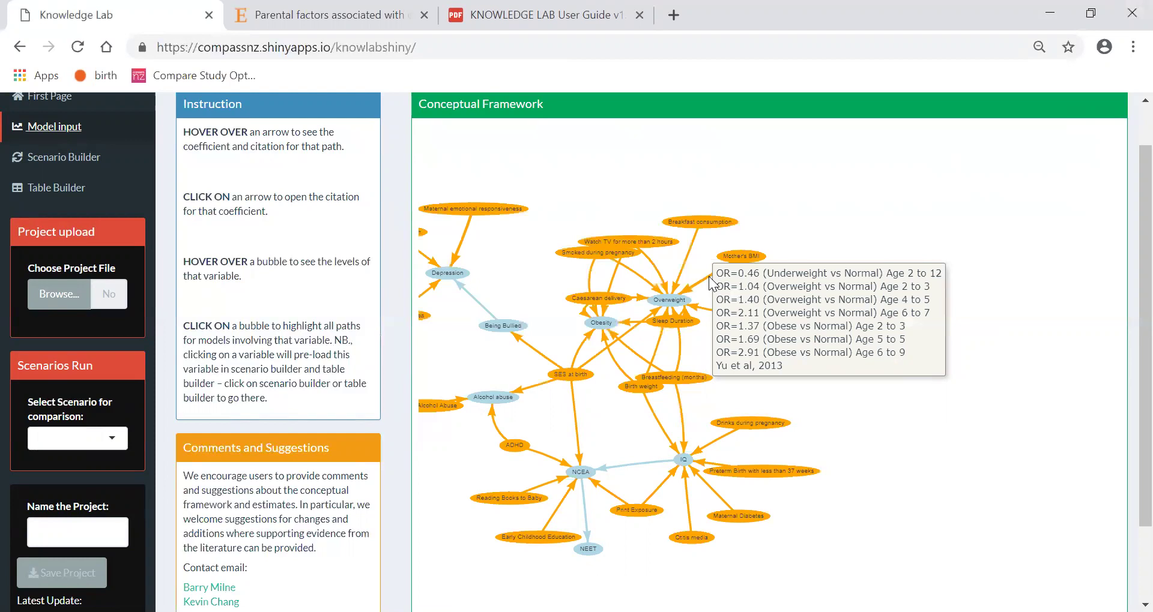
{"action": "left_click_drag", "start_coordinate": [837, 419], "coordinate": [966, 443]}
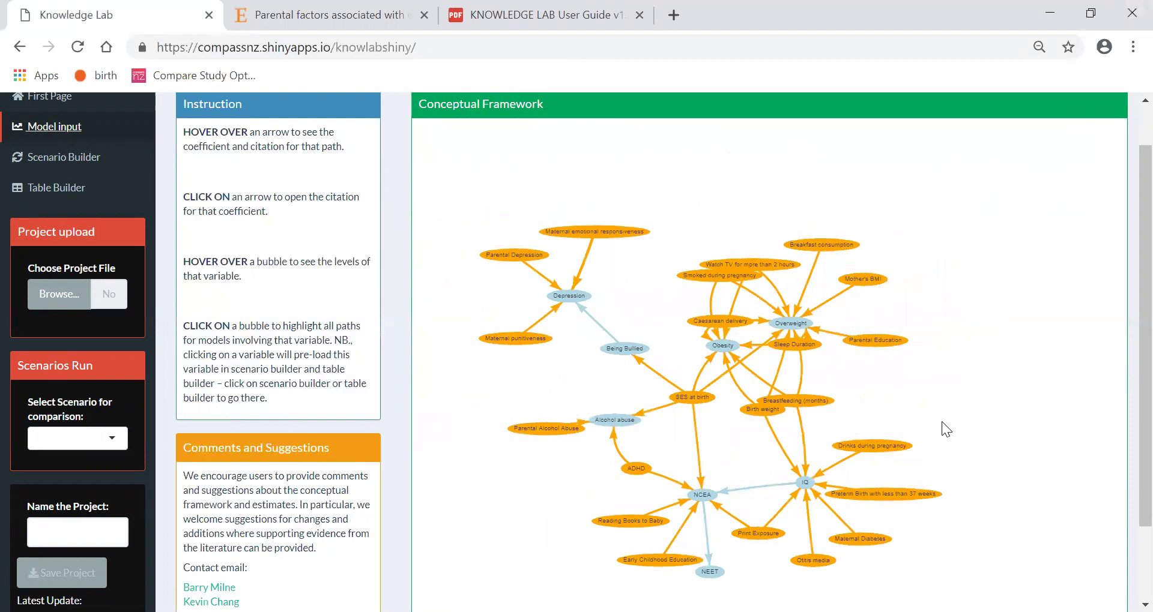
Open the Table Builder and review the available summary measures, keeping Percentage selected.
{"action": "left_click", "coordinate": [56, 187]}
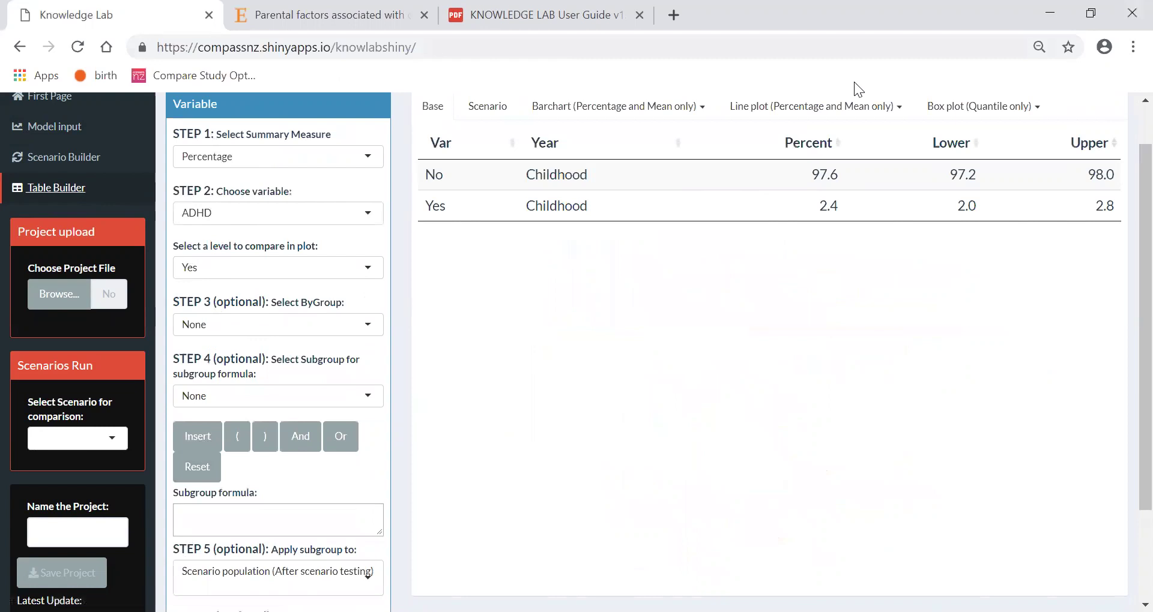
{"action": "left_click", "coordinate": [368, 159]}
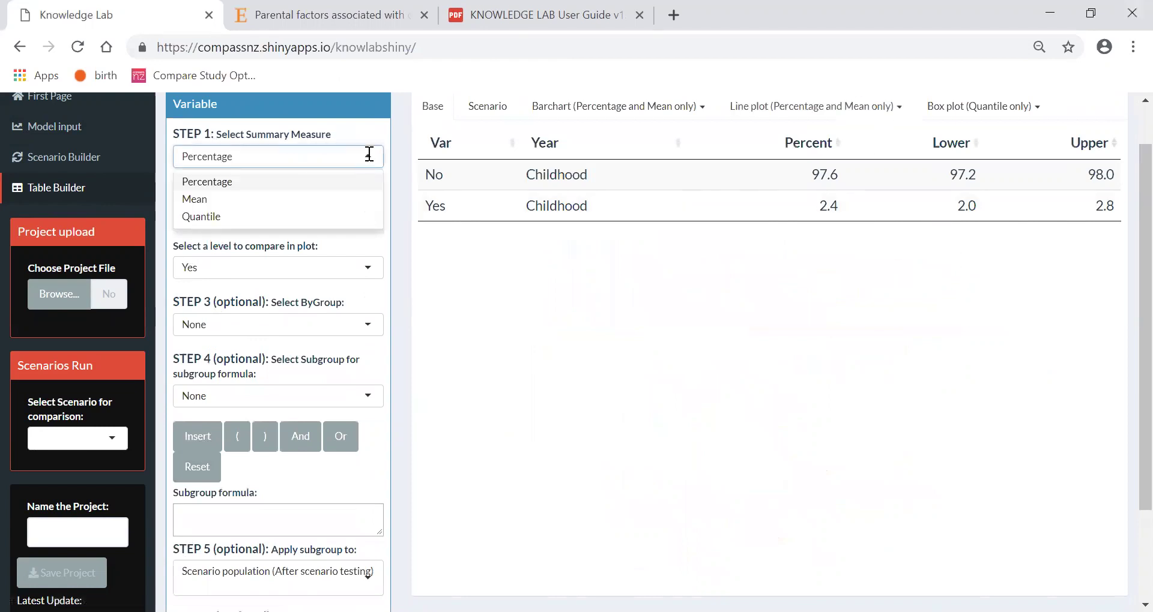
{"action": "left_click", "coordinate": [369, 157]}
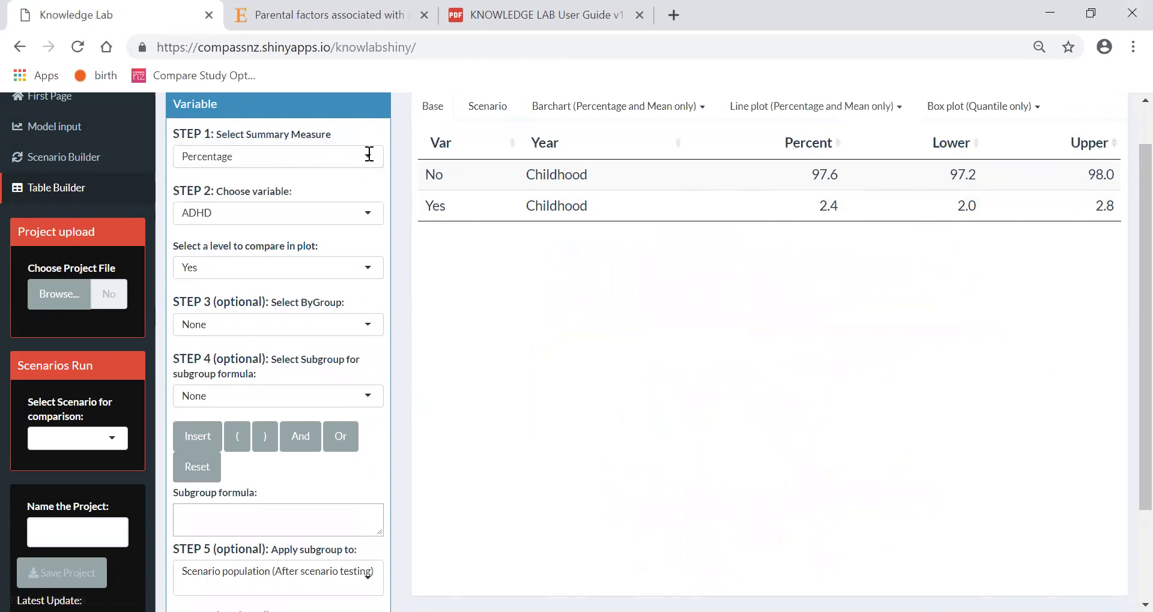
{"action": "left_click", "coordinate": [368, 156]}
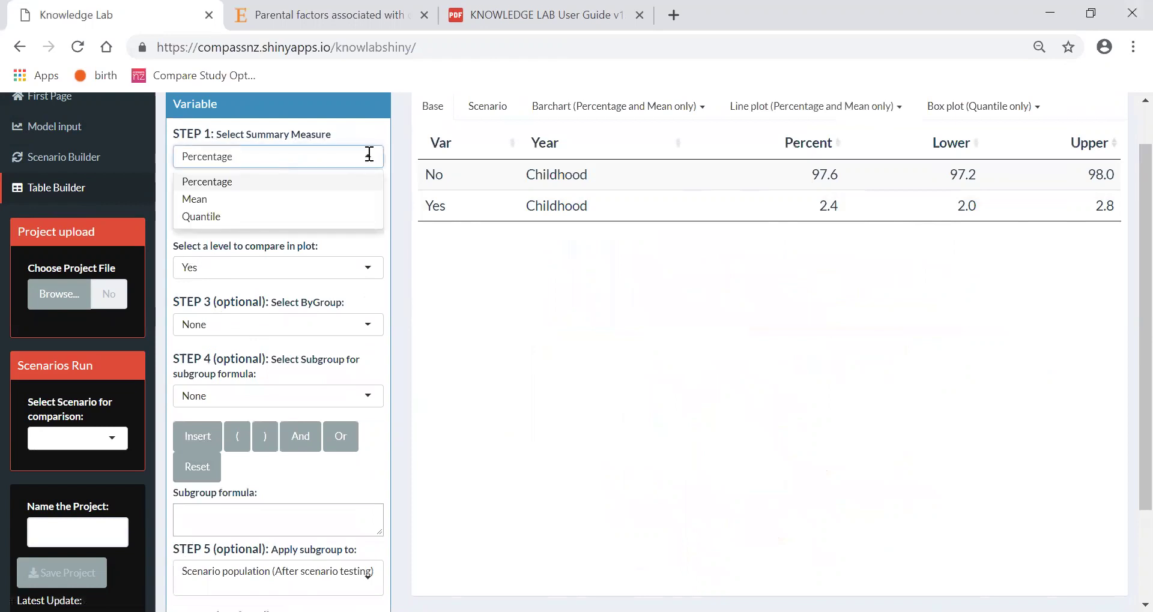
{"action": "left_click", "coordinate": [487, 306]}
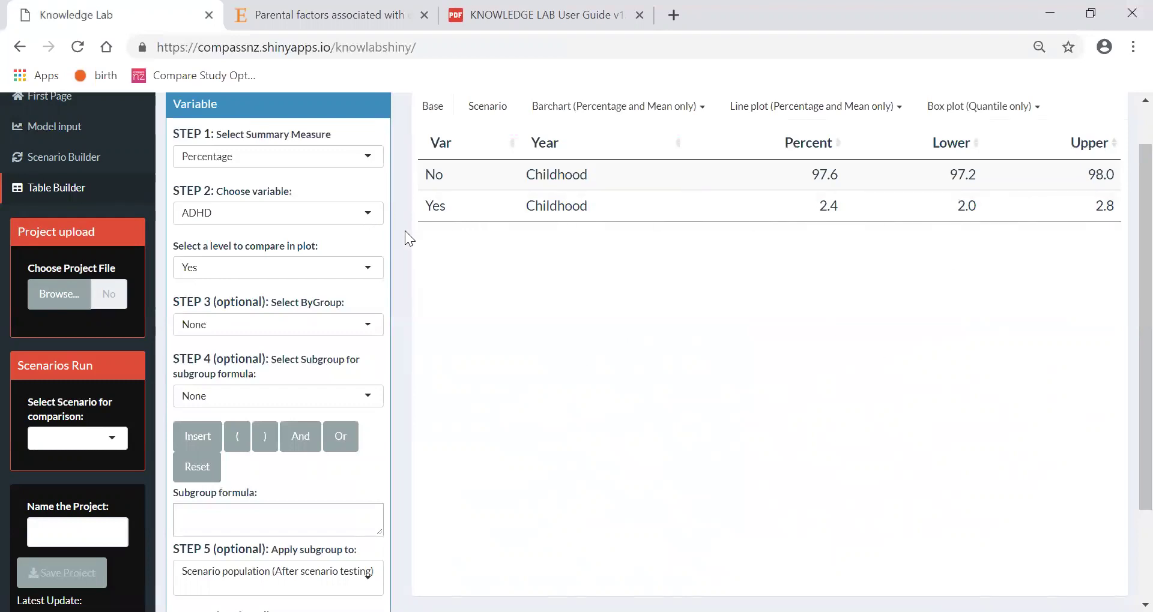
Choose Breakfast consumption as the variable for the percentage table.
{"action": "left_click", "coordinate": [369, 215]}
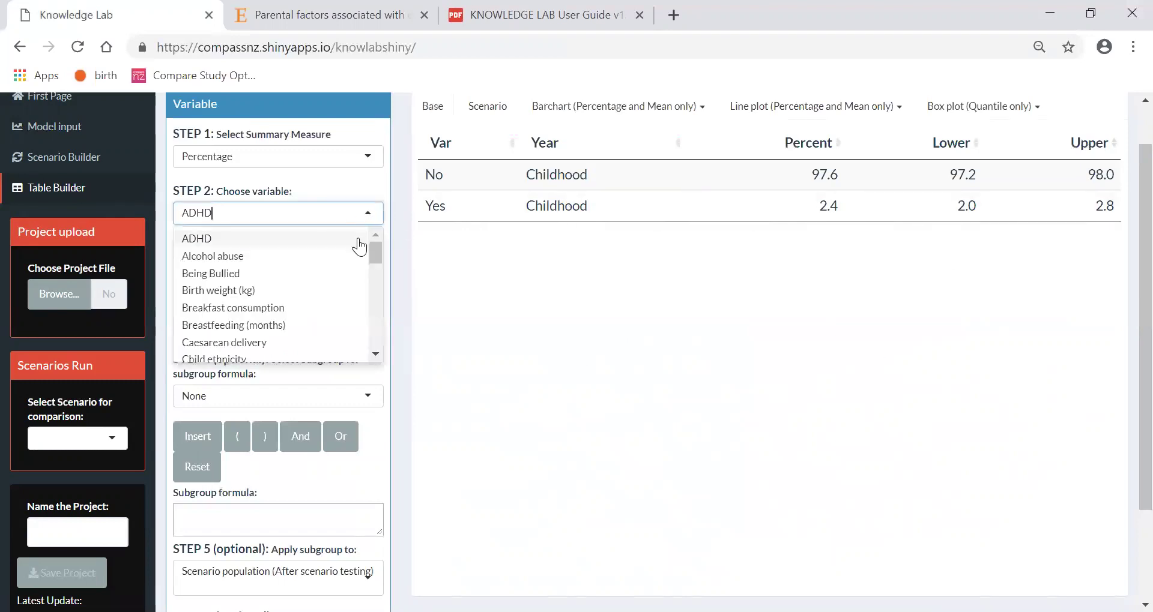
{"action": "left_click", "coordinate": [270, 309]}
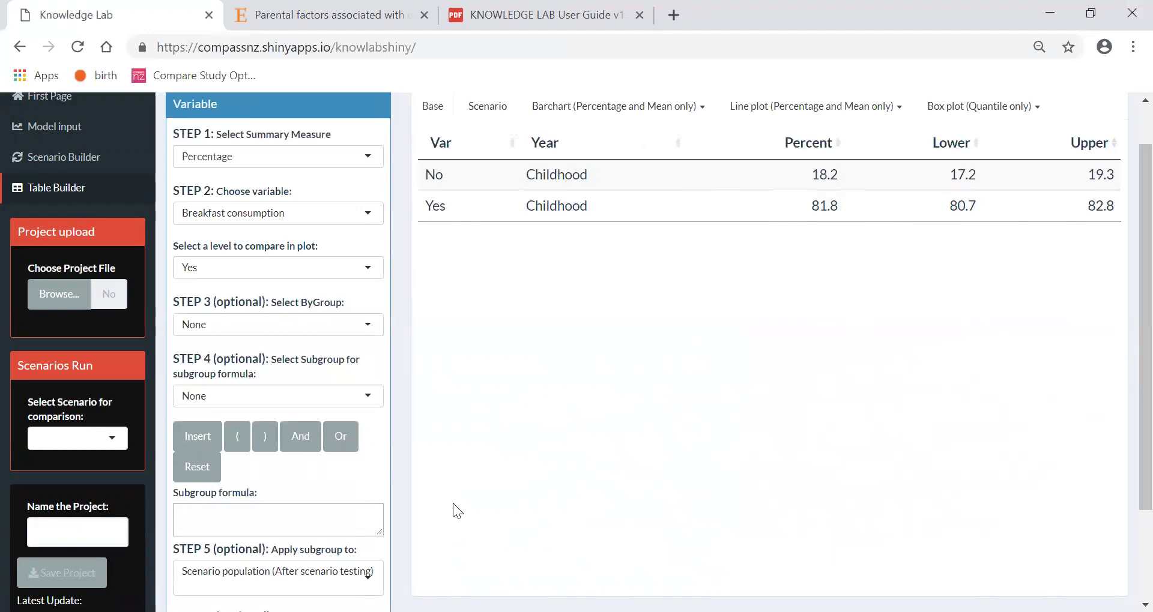
Choose Obesity as the table variable and look over the remaining optional settings through to the download options.
{"action": "left_click", "coordinate": [370, 214]}
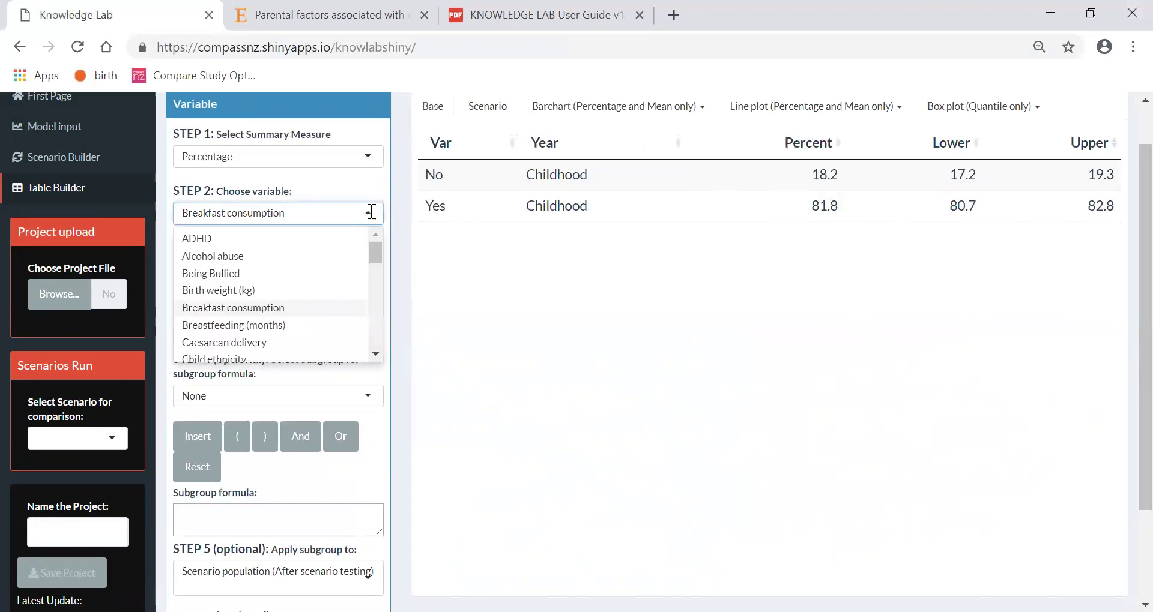
{"action": "scroll", "coordinate": [372, 238], "scroll_direction": "down", "scroll_amount": 4}
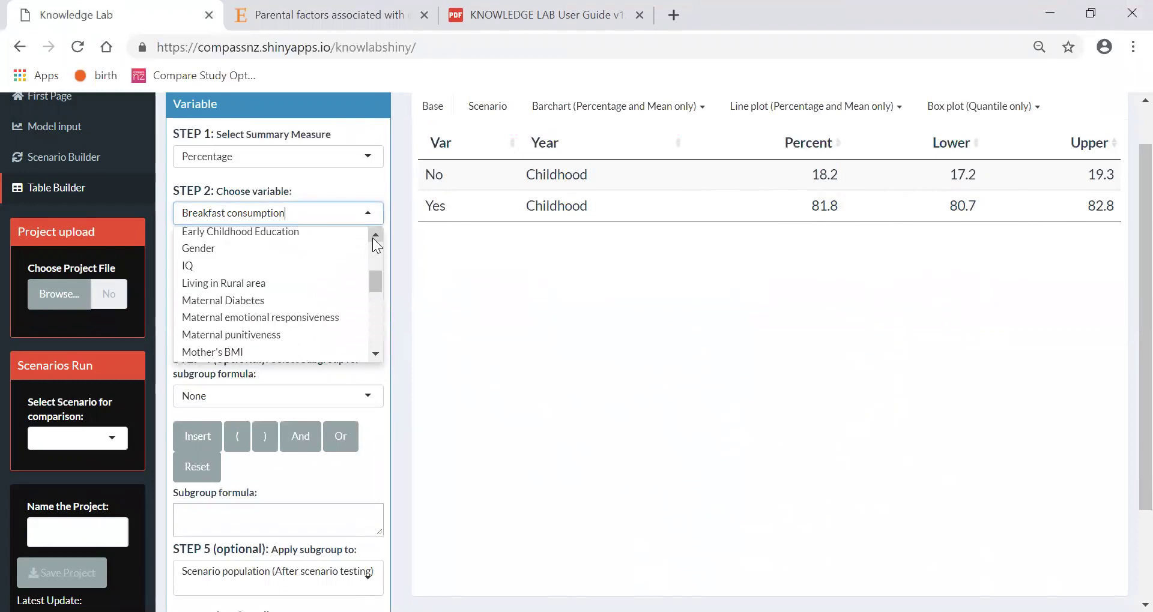
{"action": "scroll", "coordinate": [373, 237], "scroll_direction": "down", "scroll_amount": 2}
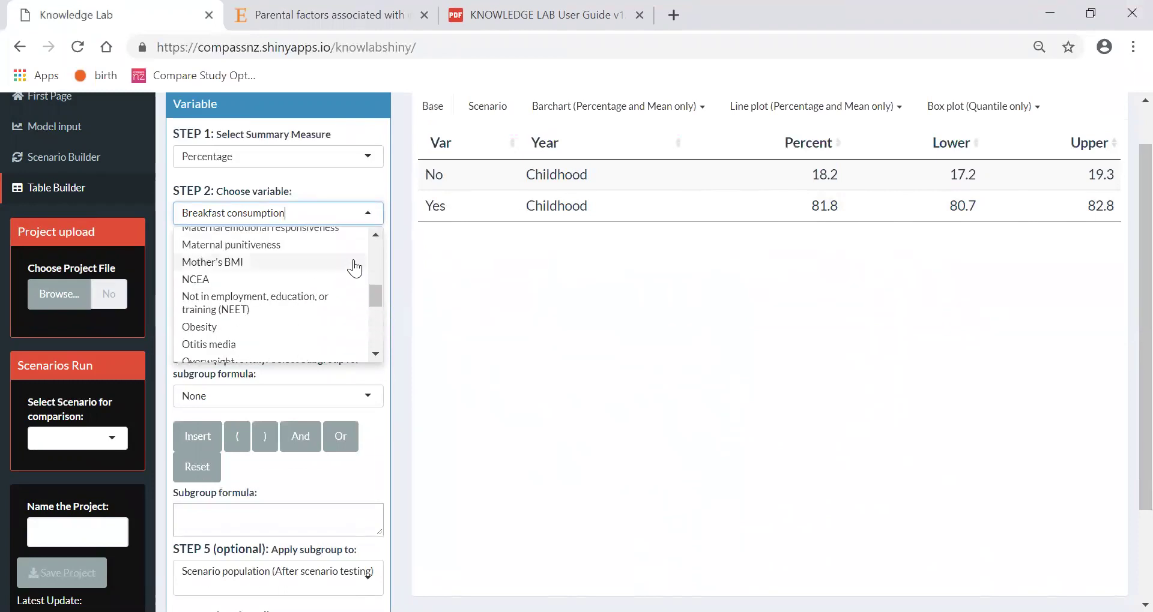
{"action": "left_click", "coordinate": [207, 334]}
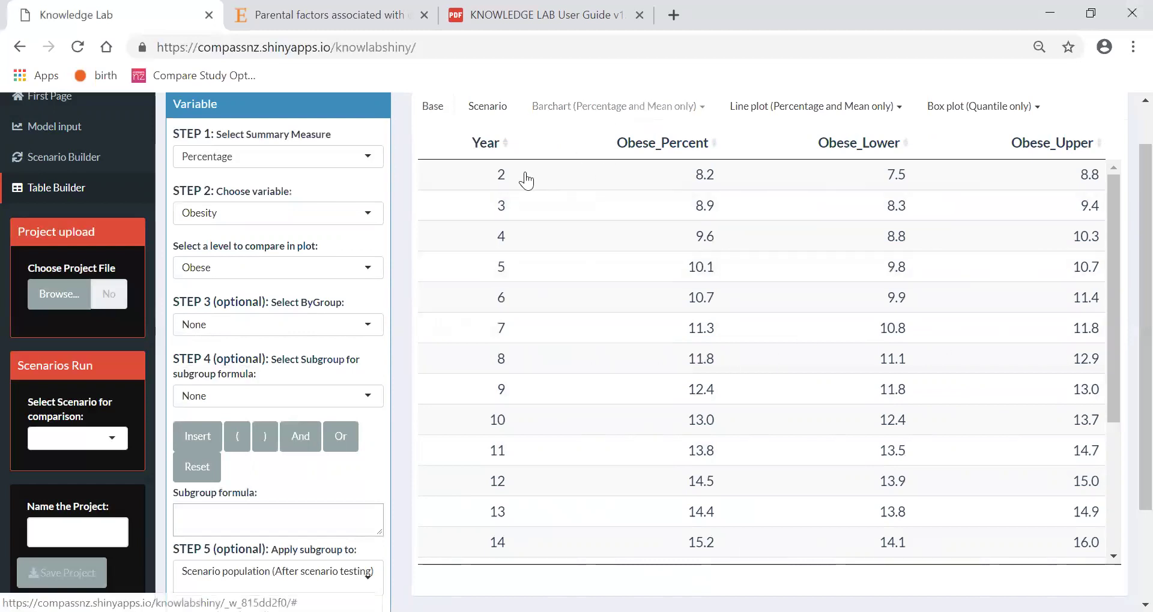
{"action": "scroll", "coordinate": [370, 447], "scroll_direction": "down", "scroll_amount": 1}
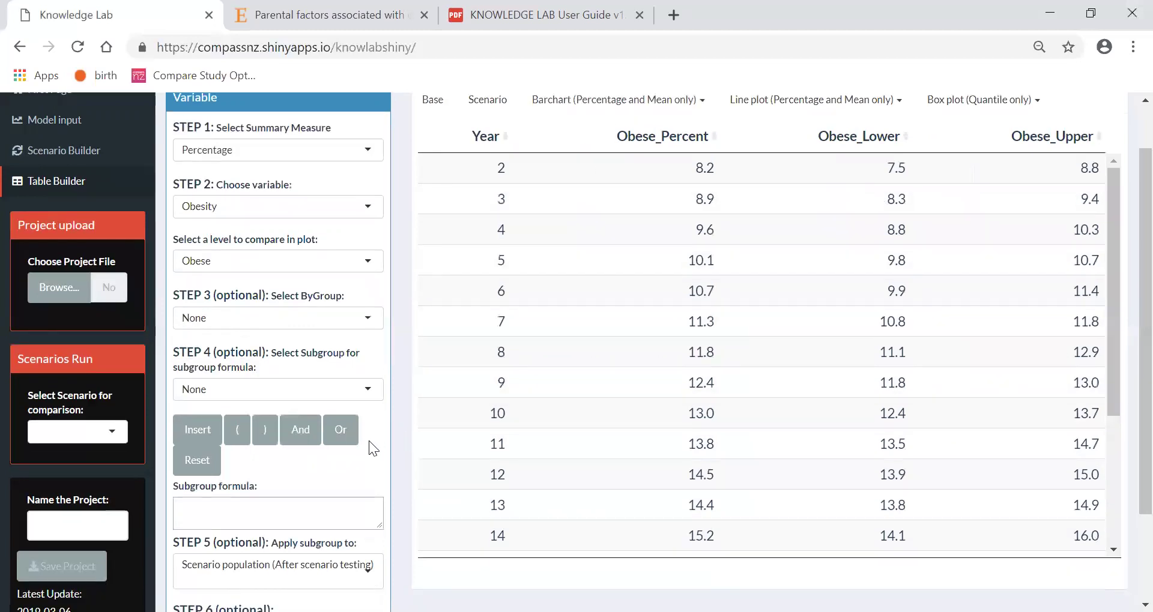
{"action": "scroll", "coordinate": [369, 441], "scroll_direction": "down", "scroll_amount": 2}
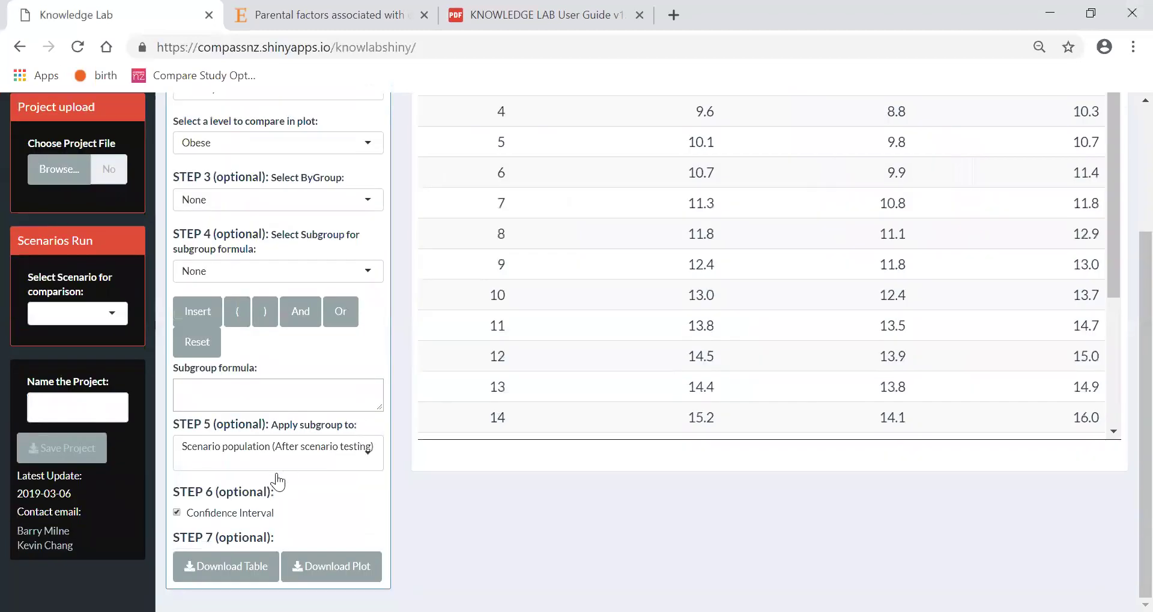
Toggle the confidence interval off and back on, and display the Obesity bar chart to inspect its yearly values.
{"action": "left_click", "coordinate": [176, 513]}
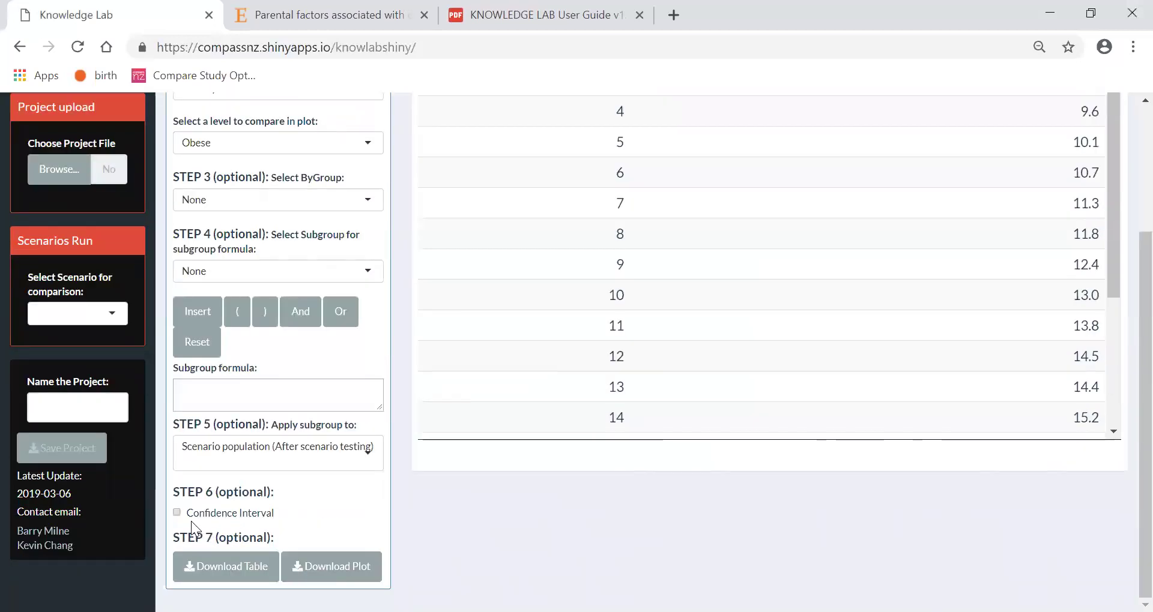
{"action": "left_click", "coordinate": [175, 513]}
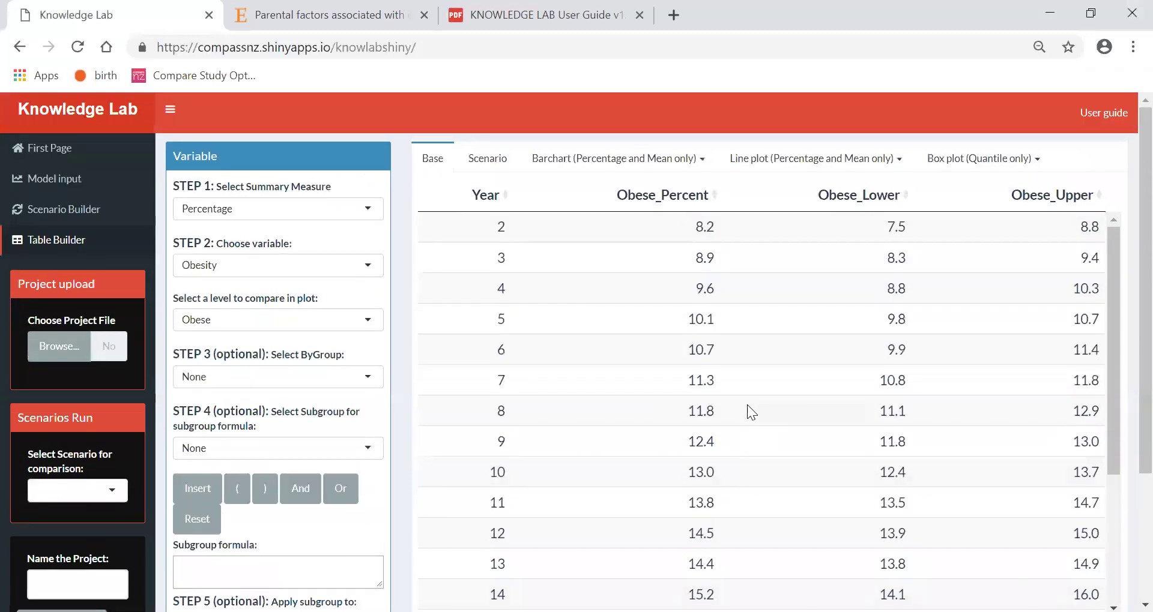
{"action": "left_click", "coordinate": [701, 160]}
{"action": "left_click", "coordinate": [594, 188]}
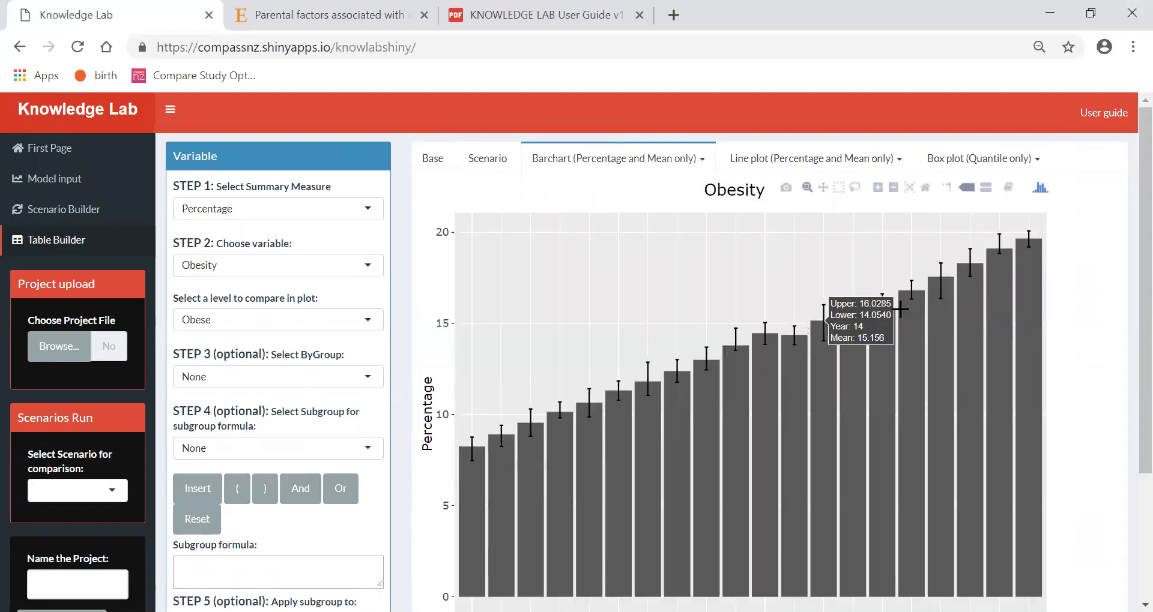
{"action": "mouse_move", "coordinate": [1030, 251]}
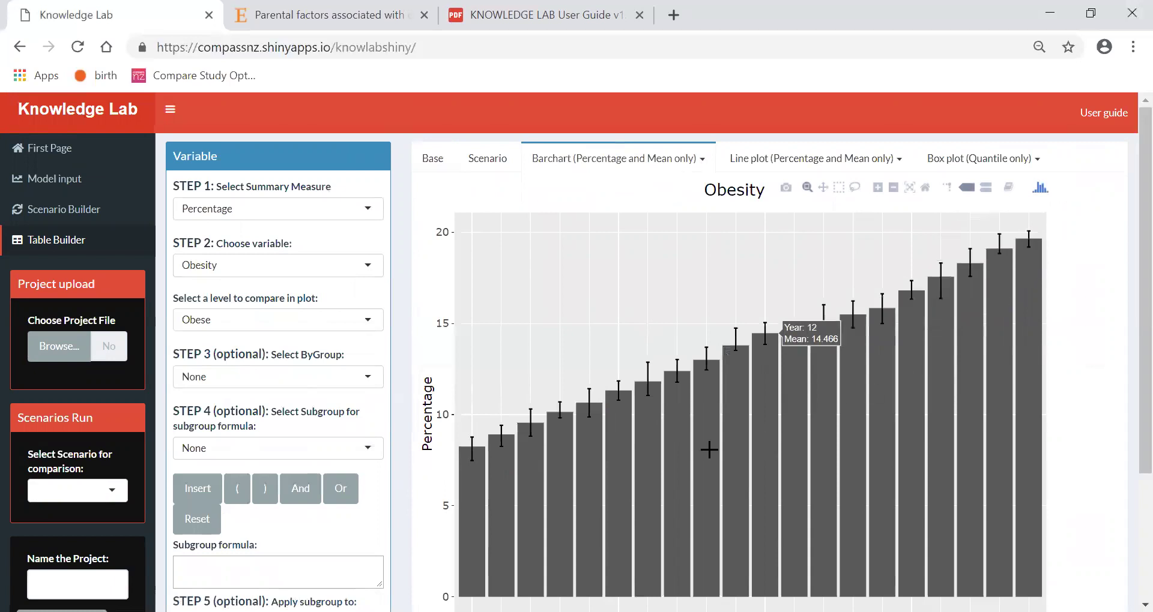
{"action": "mouse_move", "coordinate": [601, 458]}
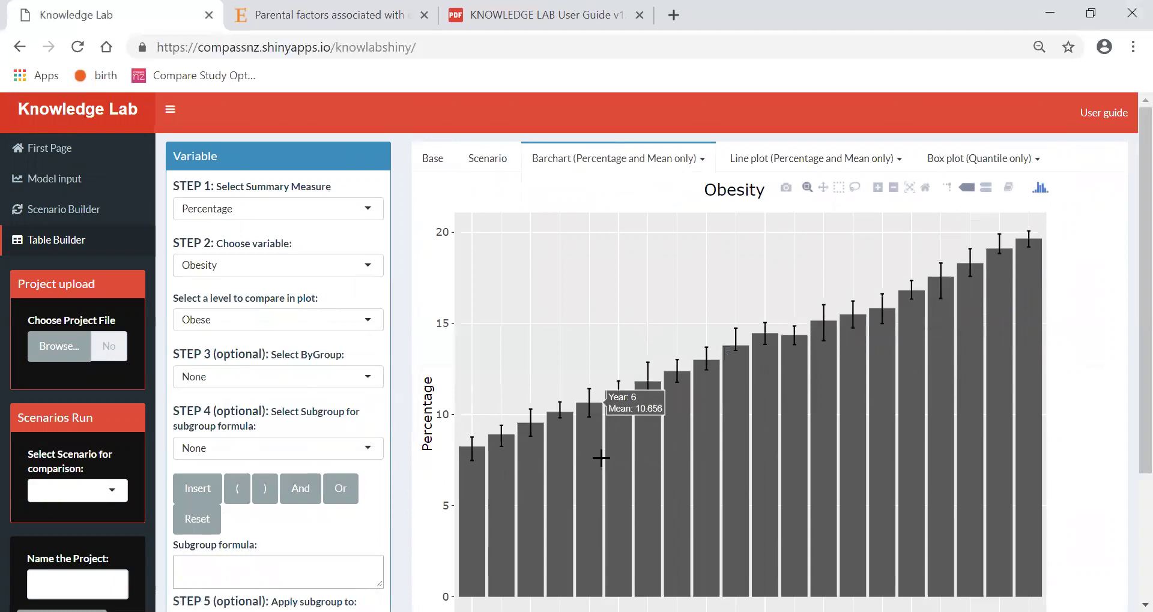
Display the Obesity percentages as a line plot and group them by Gender.
{"action": "left_click", "coordinate": [874, 166]}
{"action": "left_click", "coordinate": [767, 184]}
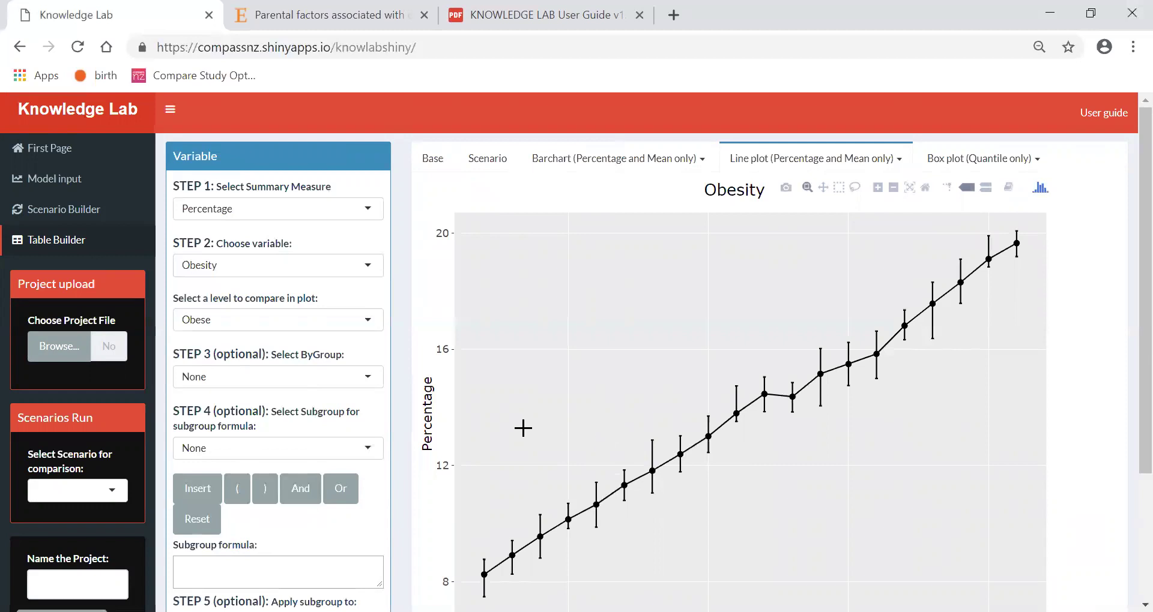
{"action": "left_click", "coordinate": [369, 373]}
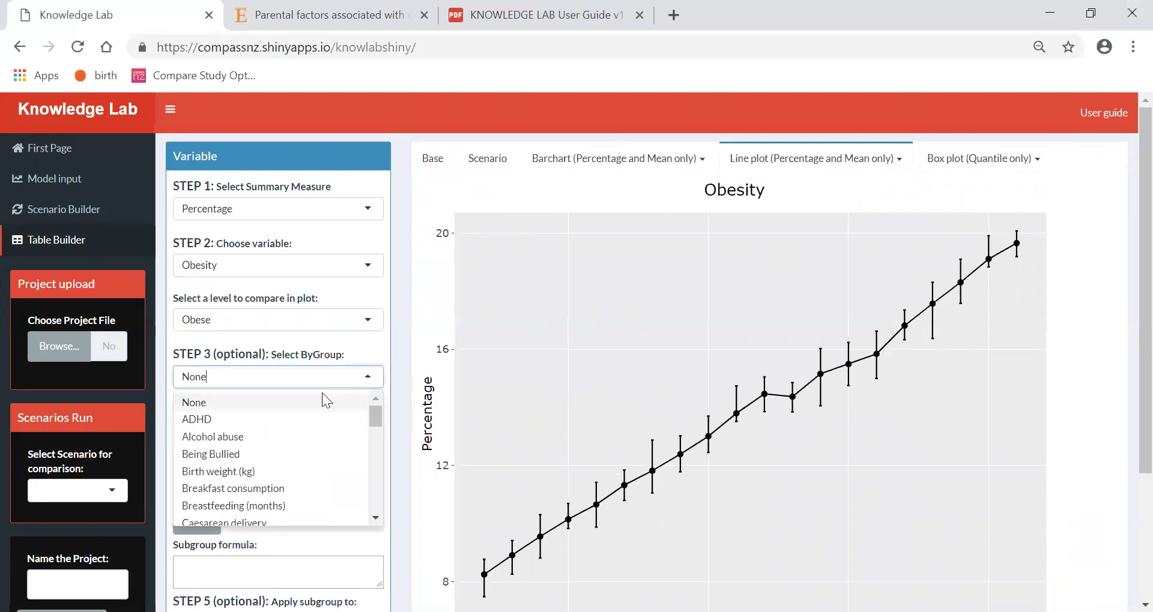
{"action": "scroll", "coordinate": [301, 419], "scroll_direction": "down", "scroll_amount": 2}
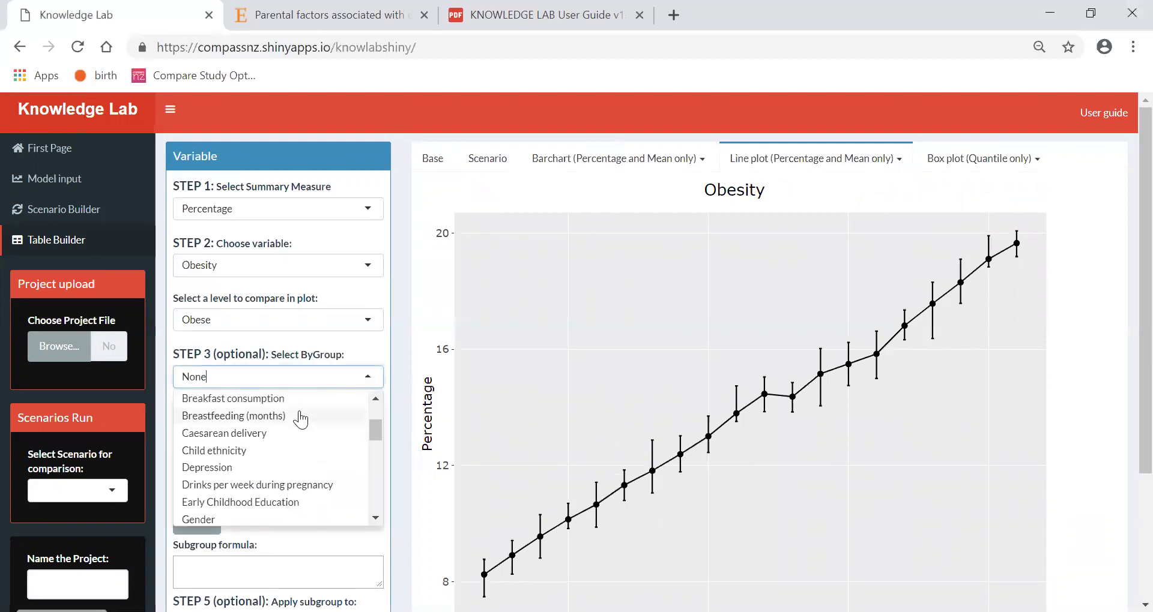
{"action": "scroll", "coordinate": [301, 420], "scroll_direction": "down", "scroll_amount": 2}
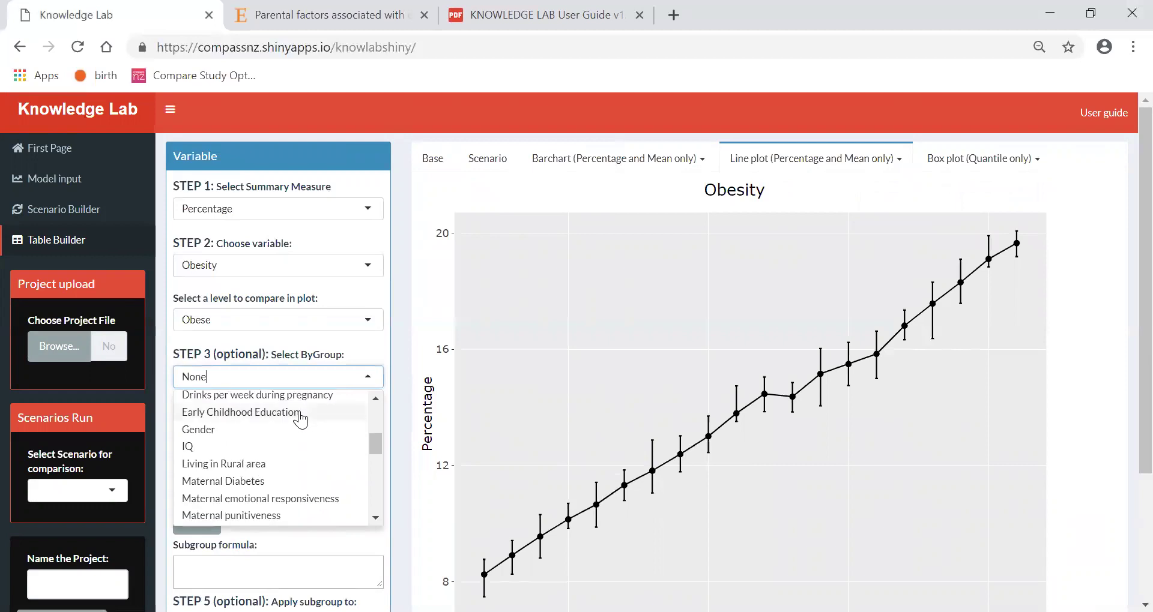
{"action": "left_click", "coordinate": [198, 430]}
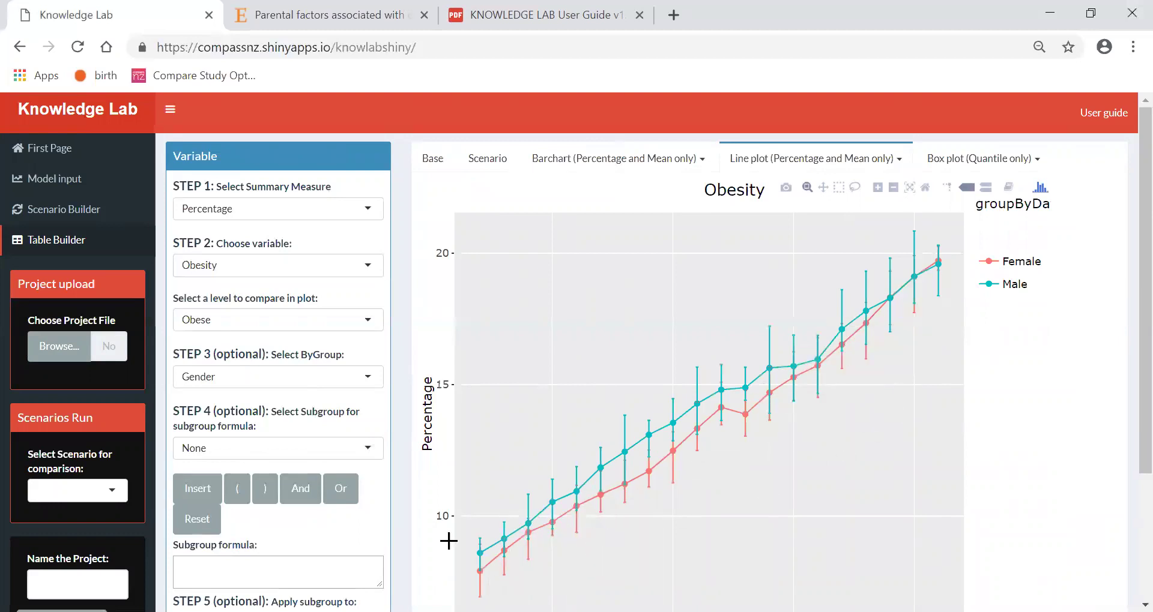
Restrict the plot to the Professional level of SES at birth by inserting that condition into the subgroup formula.
{"action": "scroll", "coordinate": [387, 452], "scroll_direction": "down", "scroll_amount": 1}
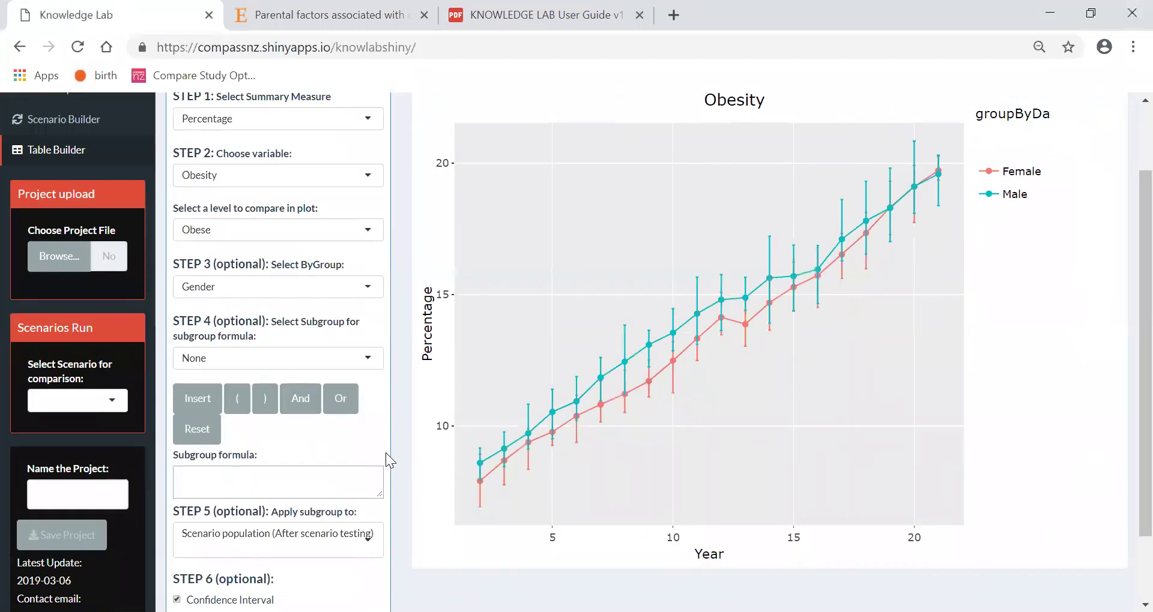
{"action": "left_click", "coordinate": [368, 360]}
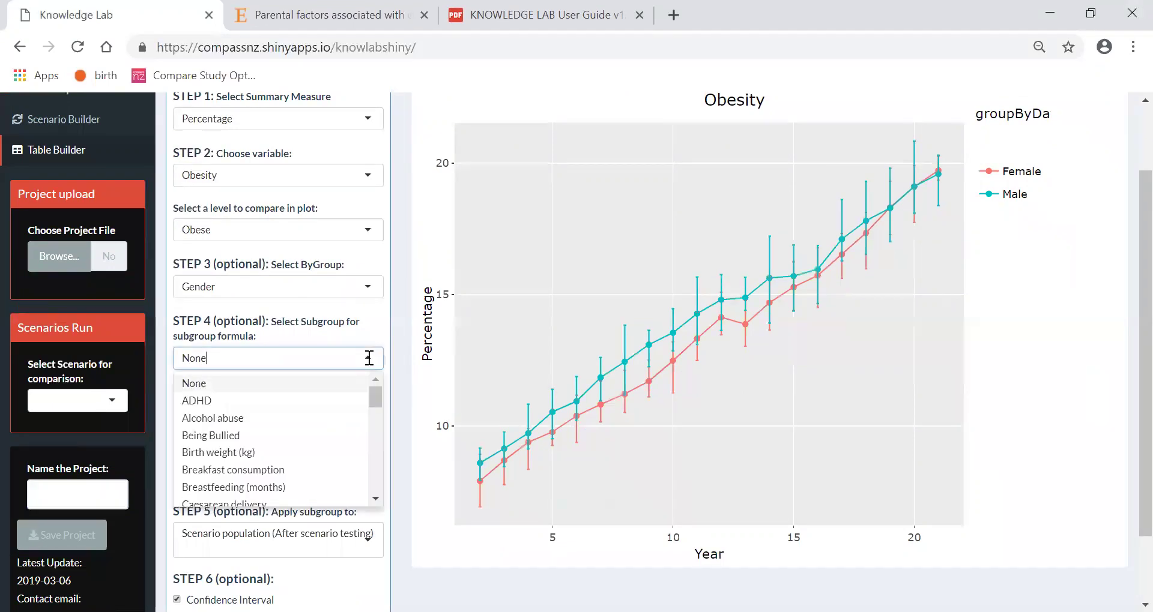
{"action": "scroll", "coordinate": [334, 429], "scroll_direction": "down", "scroll_amount": 5}
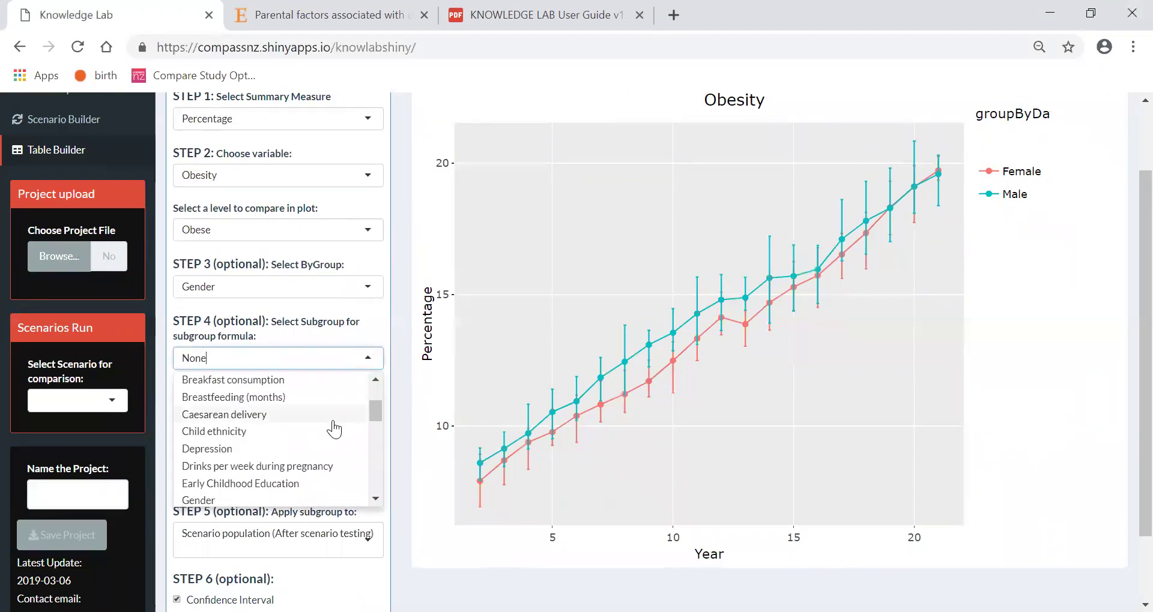
{"action": "scroll", "coordinate": [334, 430], "scroll_direction": "down", "scroll_amount": 8}
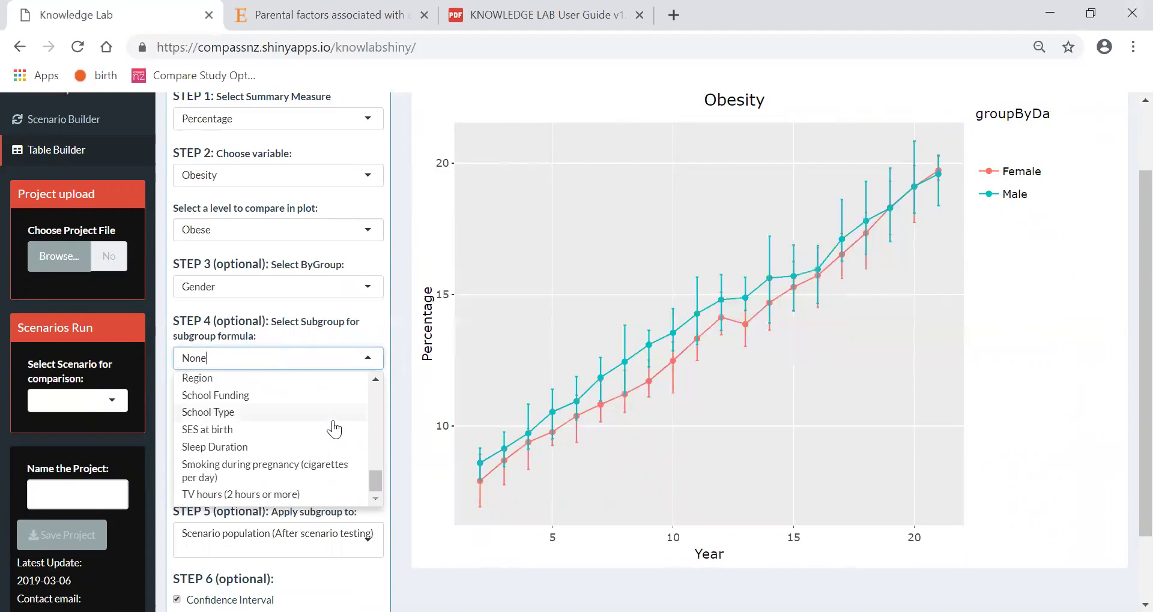
{"action": "left_click", "coordinate": [227, 429]}
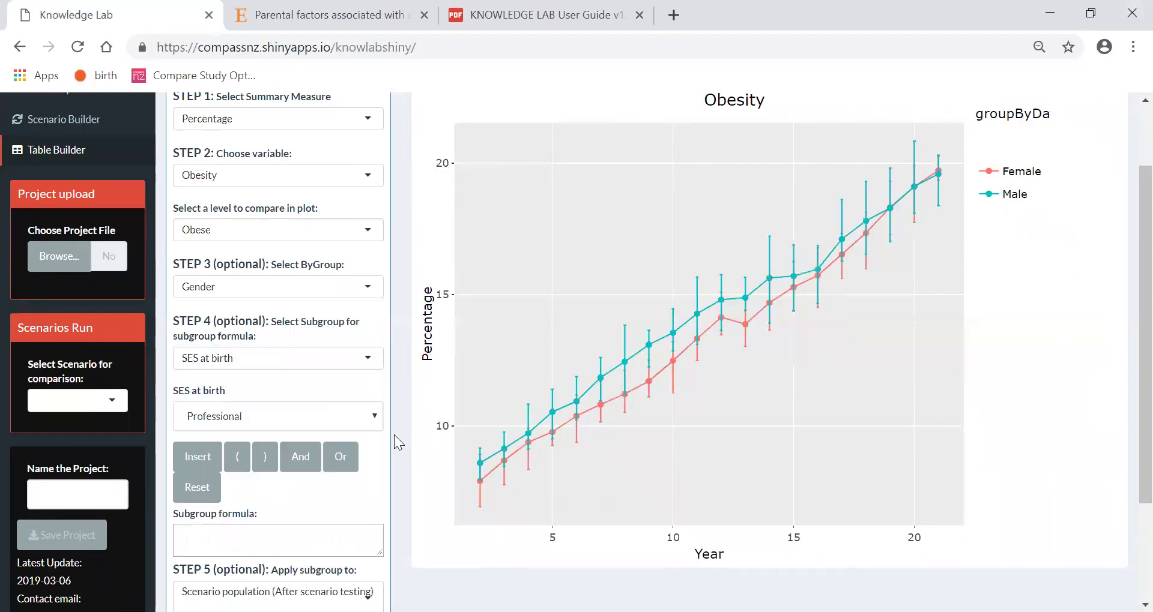
{"action": "left_click", "coordinate": [372, 415]}
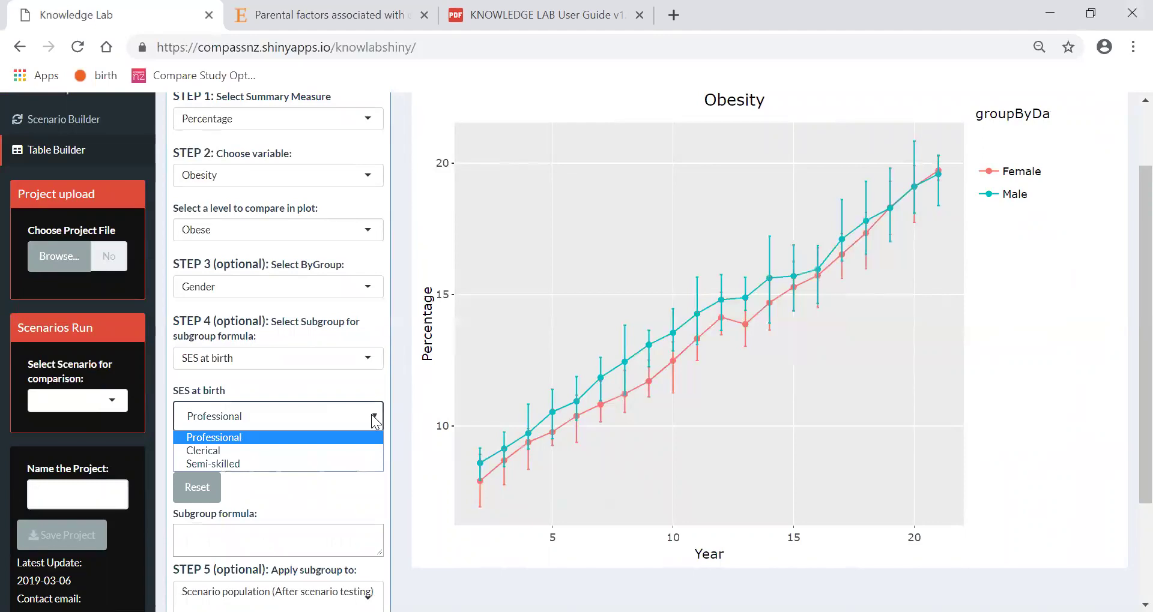
{"action": "left_click", "coordinate": [373, 423]}
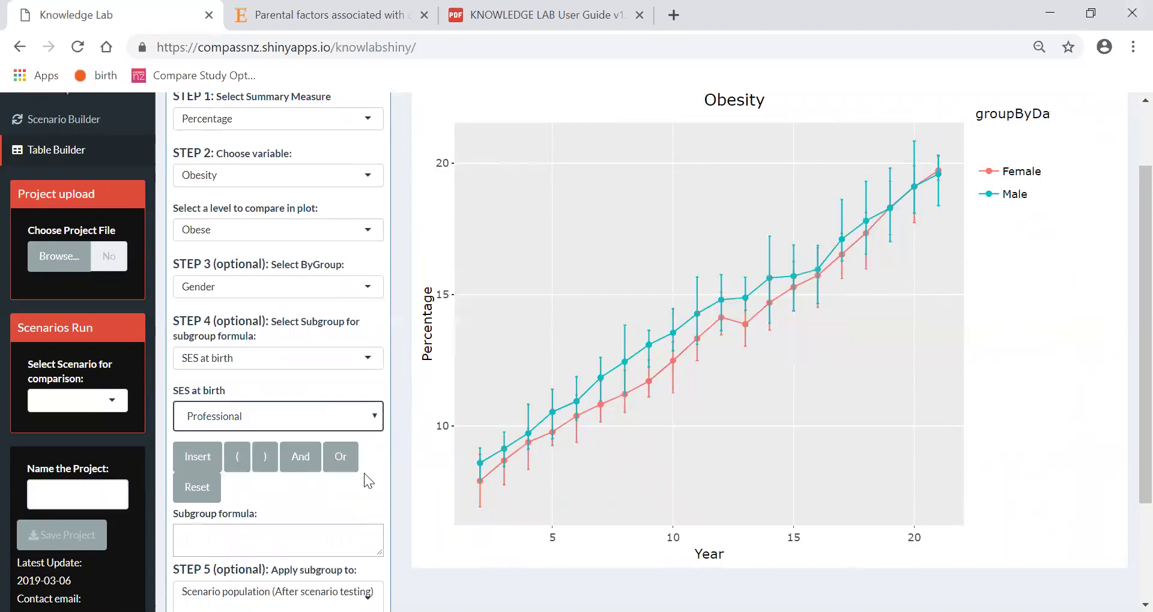
{"action": "left_click", "coordinate": [193, 462]}
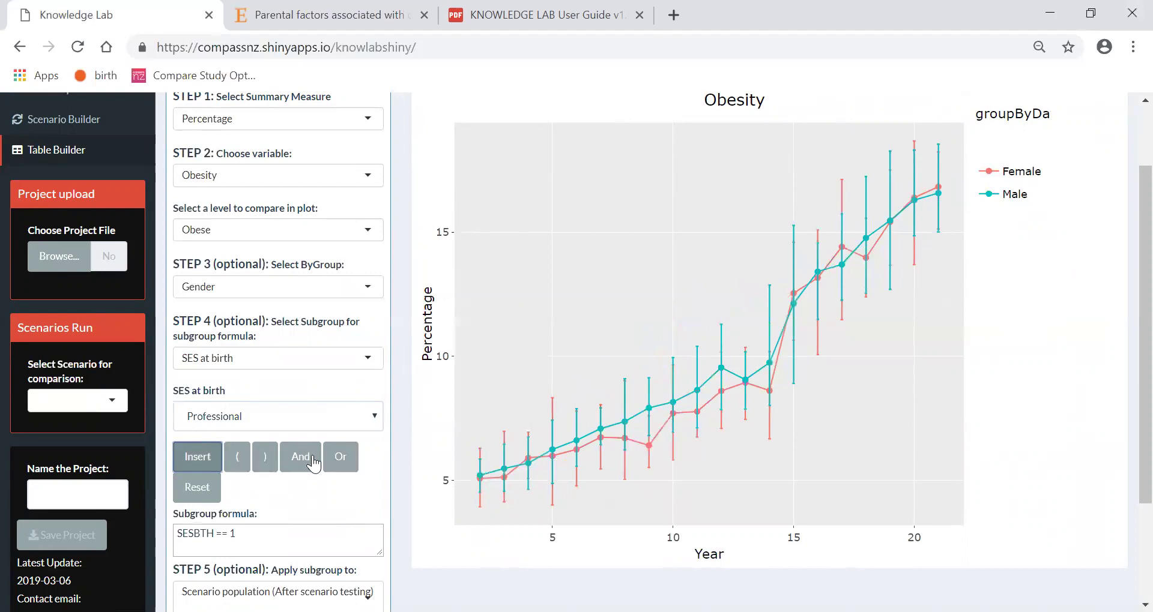
Download the line plot of obesity by gender for the Professional subgroup as an image and return to the Table Builder.
{"action": "scroll", "coordinate": [312, 460], "scroll_direction": "down", "scroll_amount": 2}
{"action": "scroll", "coordinate": [412, 542], "scroll_direction": "down", "scroll_amount": 1}
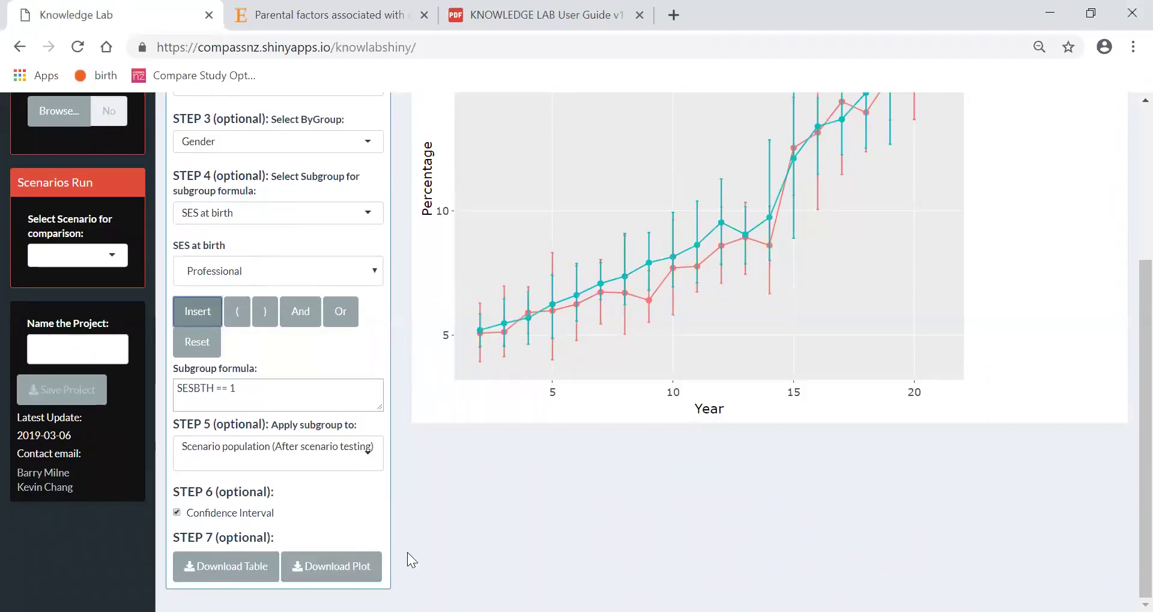
{"action": "left_click", "coordinate": [330, 567]}
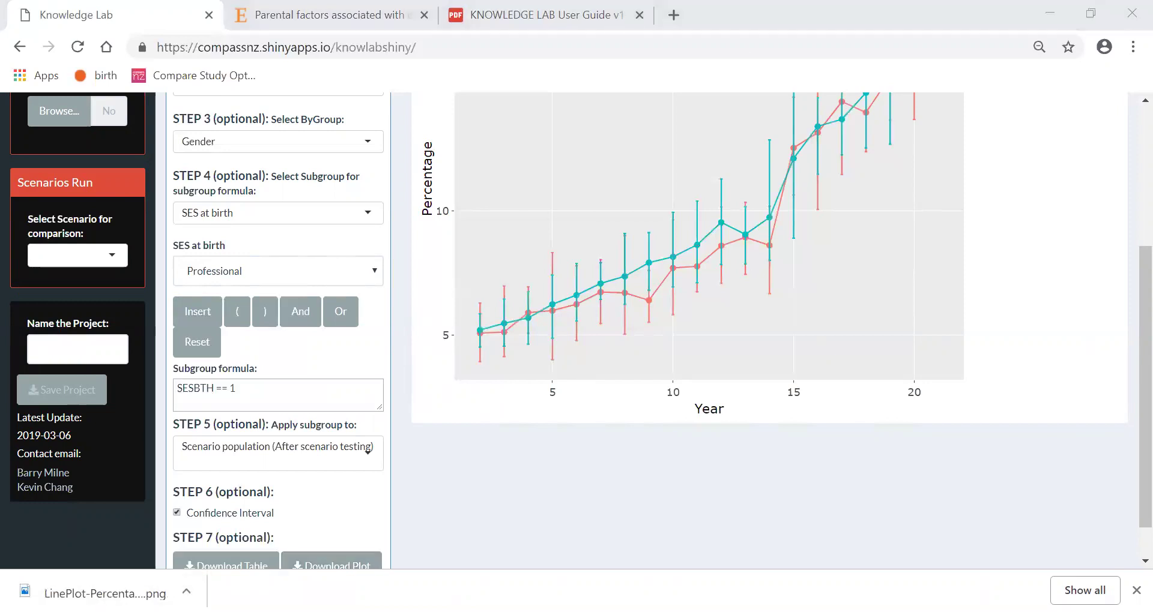
{"action": "left_click", "coordinate": [498, 493]}
Show the base table of obesity by gender and review its rows through year 21.
{"action": "scroll", "coordinate": [497, 493], "scroll_direction": "up", "scroll_amount": 4}
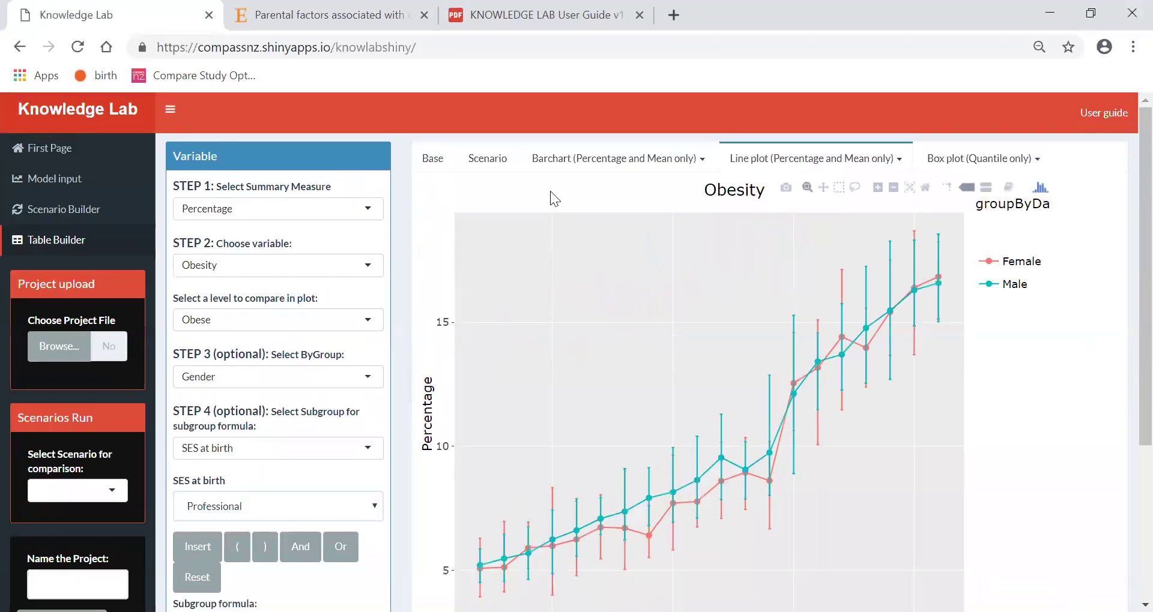
{"action": "left_click", "coordinate": [436, 160]}
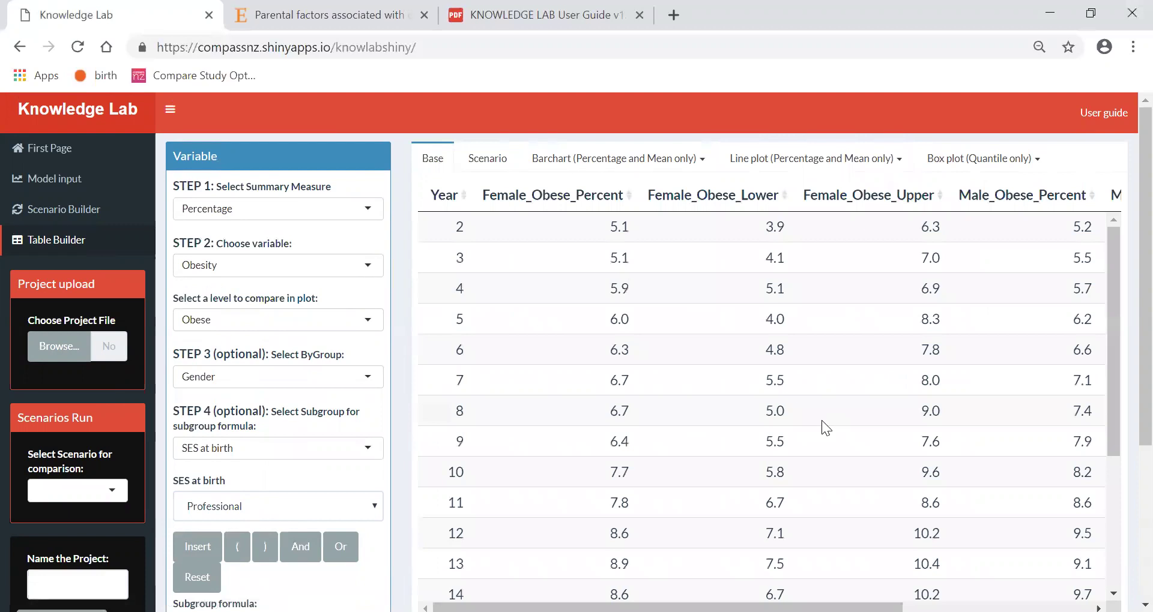
{"action": "scroll", "coordinate": [848, 414], "scroll_direction": "down", "scroll_amount": 4}
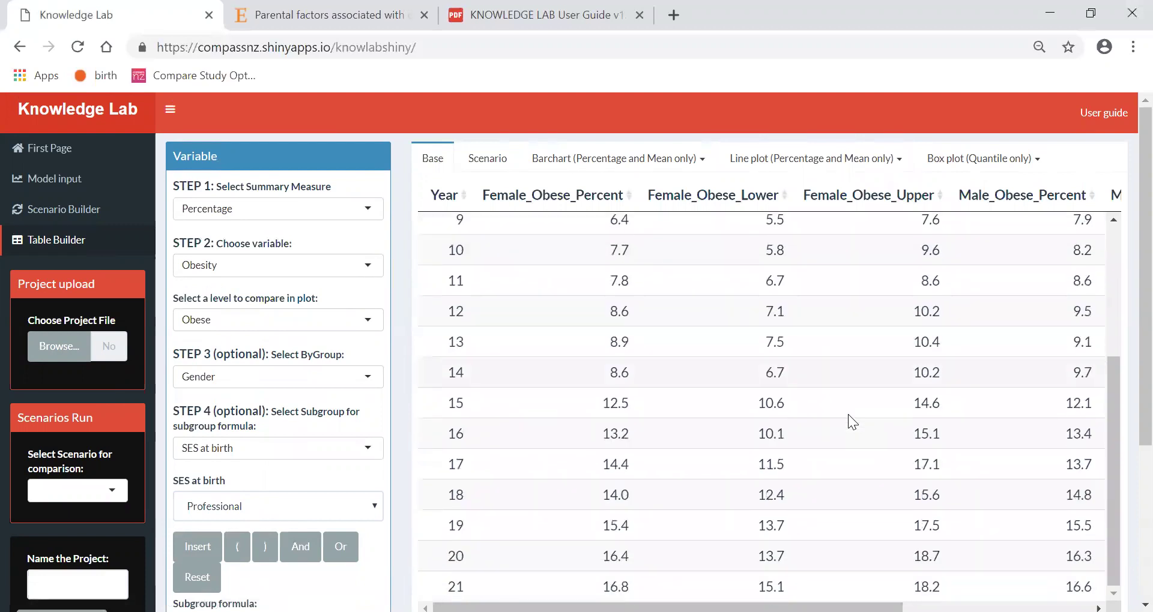
{"action": "scroll", "coordinate": [848, 414], "scroll_direction": "down", "scroll_amount": 3}
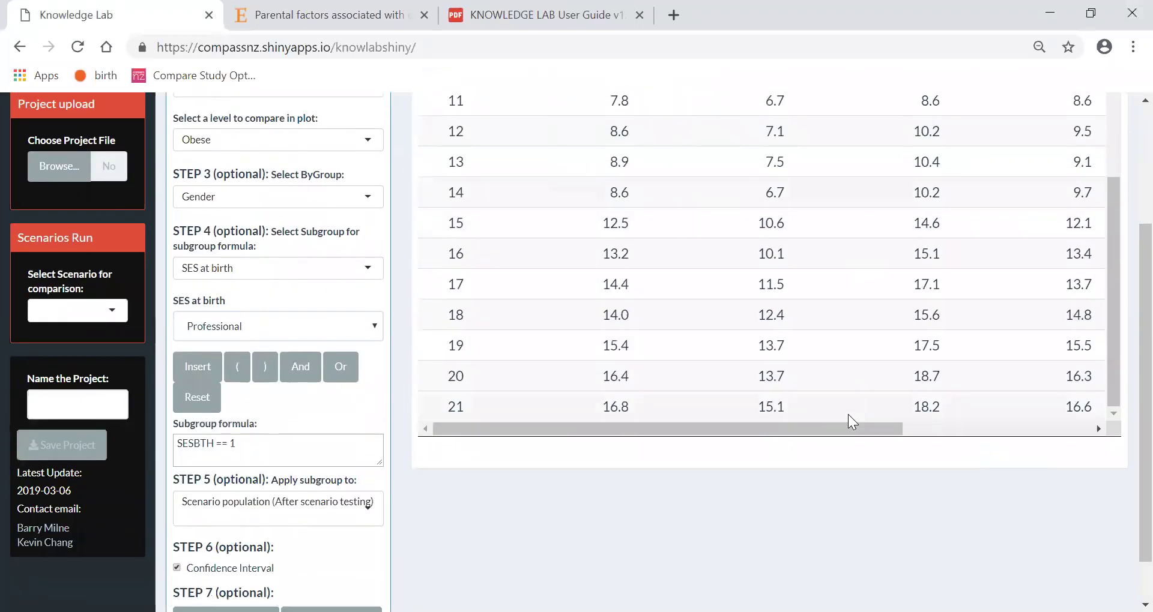
{"action": "scroll", "coordinate": [848, 414], "scroll_direction": "down", "scroll_amount": 1}
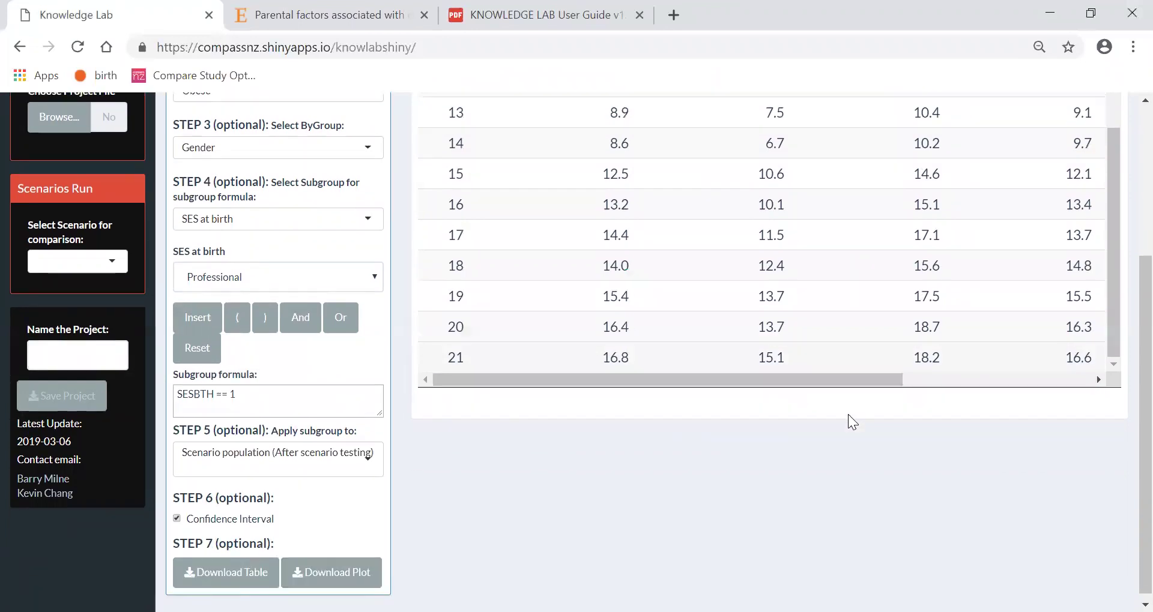
Download the base table and open the Table Result-Percentage Obesity .xlsx file.
{"action": "left_click", "coordinate": [199, 567]}
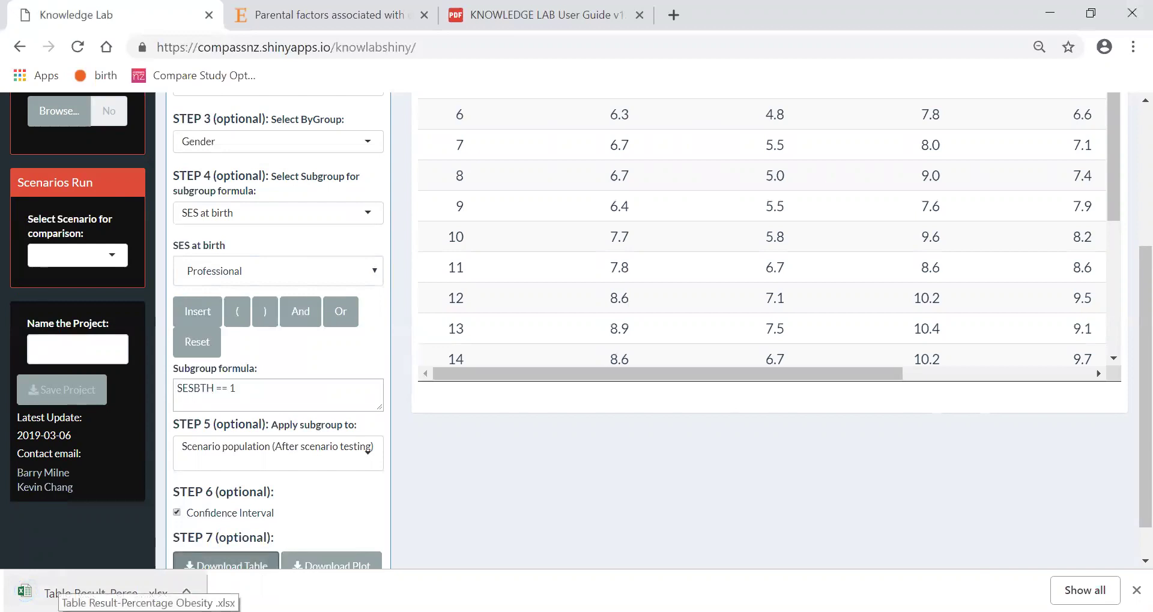
{"action": "left_click", "coordinate": [105, 593]}
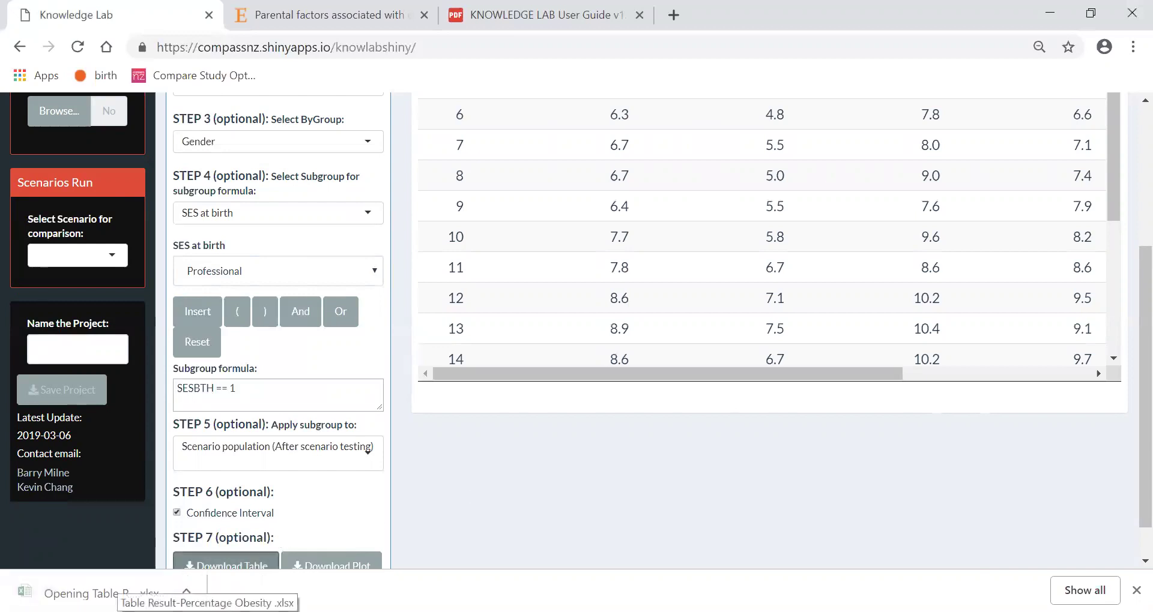
{"action": "left_click", "coordinate": [105, 593]}
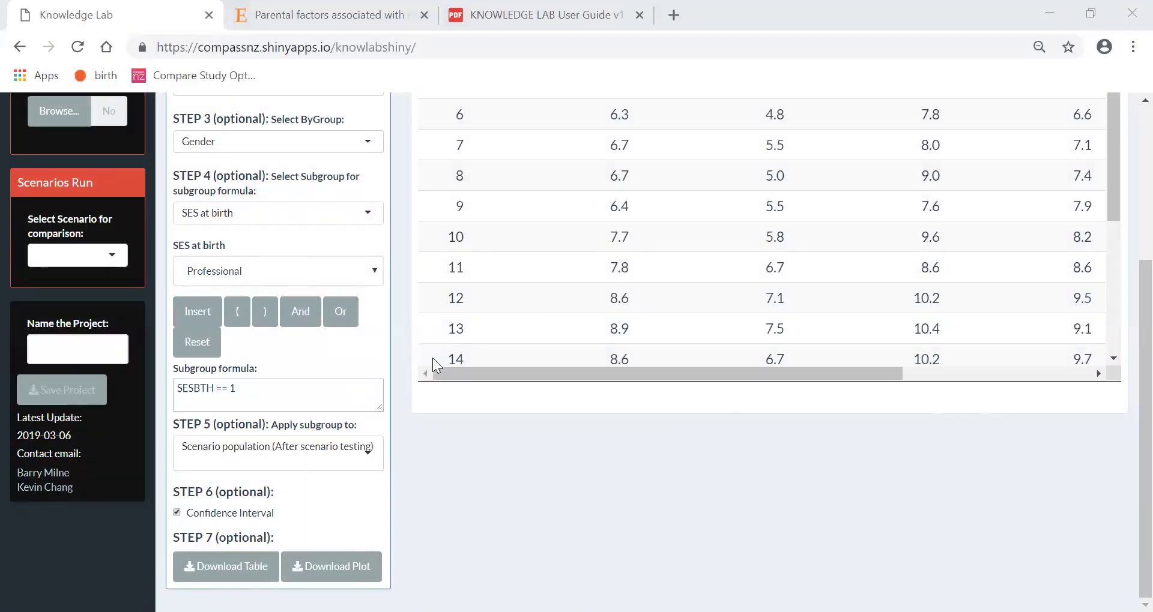
Open the Scenario Builder and select Breakfast consumption as the variable to examine.
{"action": "scroll", "coordinate": [237, 501], "scroll_direction": "up", "scroll_amount": 4}
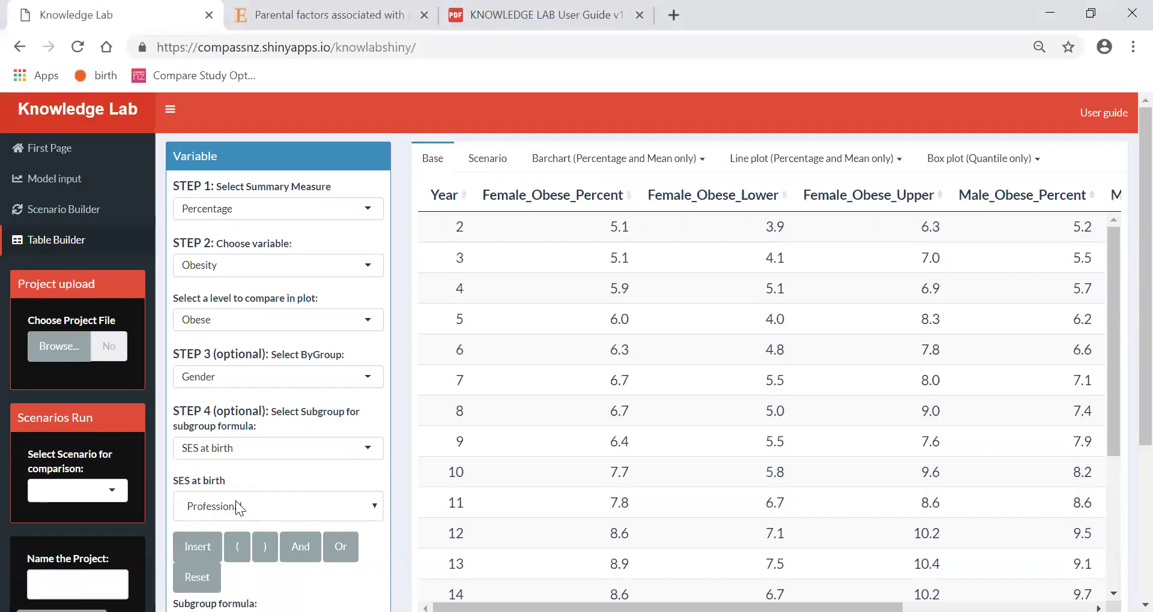
{"action": "left_click", "coordinate": [53, 216]}
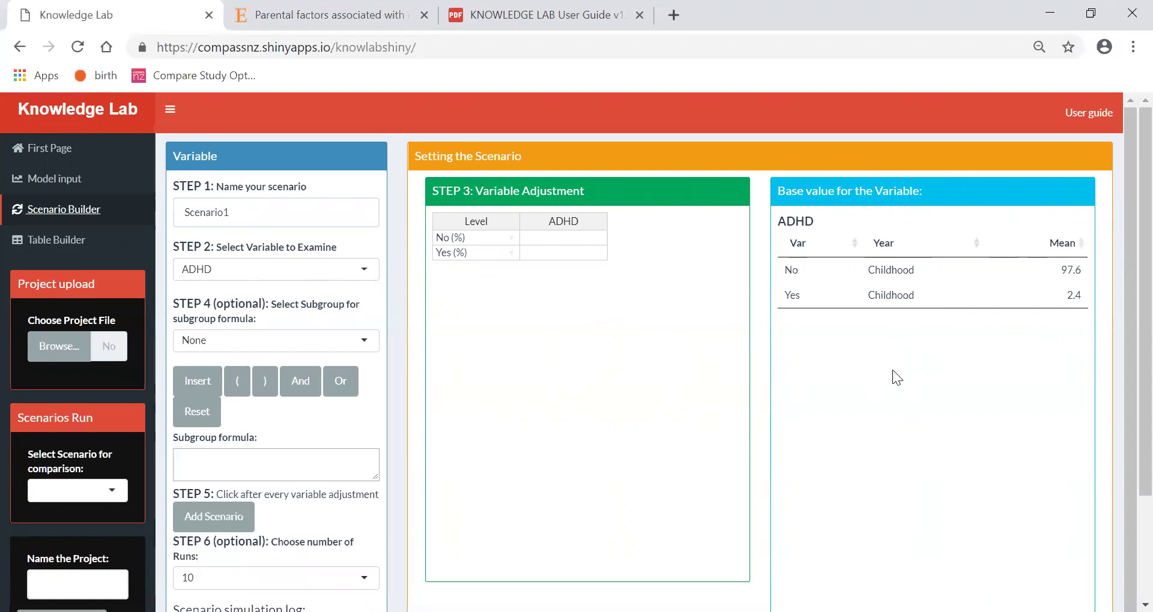
{"action": "left_click", "coordinate": [363, 271]}
{"action": "left_click", "coordinate": [237, 364]}
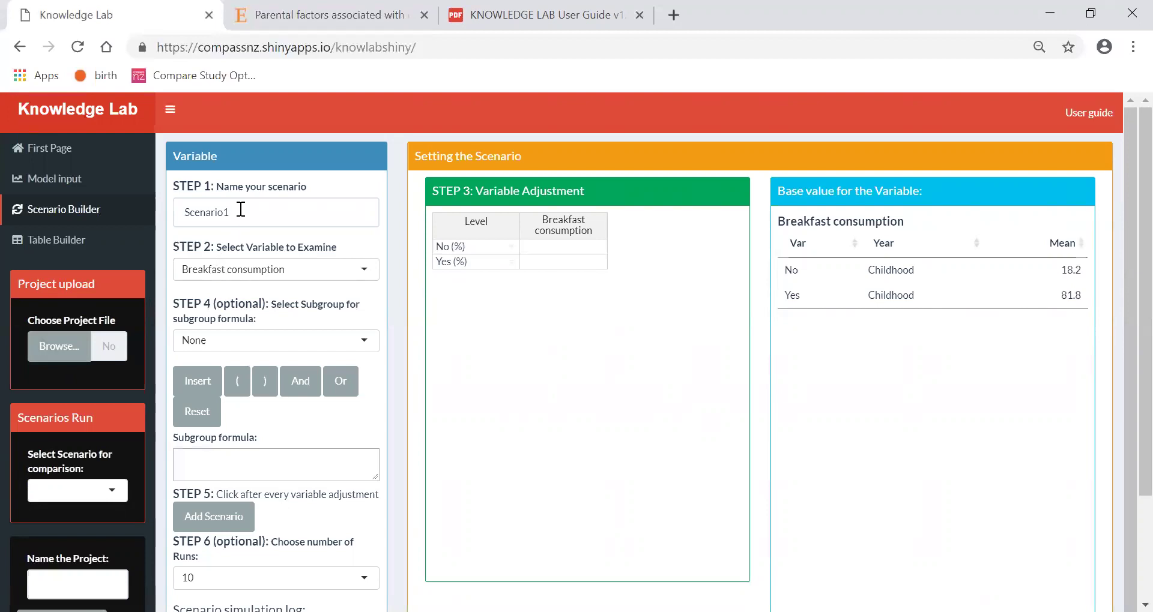
Name the scenario brek.
{"action": "left_click_drag", "start_coordinate": [240, 210], "coordinate": [161, 218]}
{"action": "type", "text": "brek"}
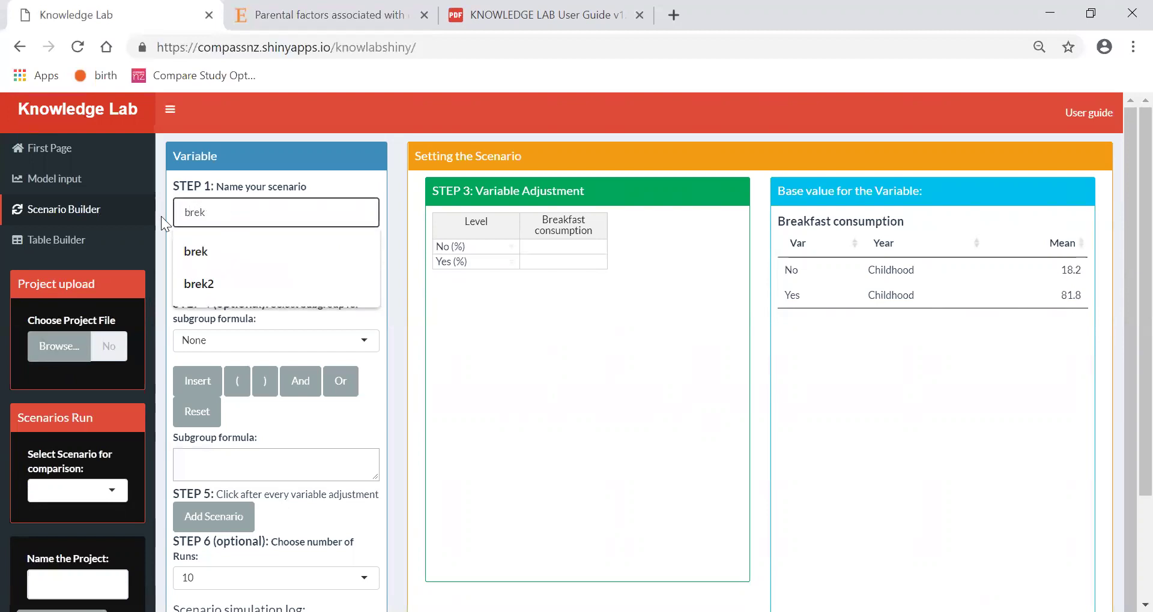
{"action": "left_click", "coordinate": [197, 251]}
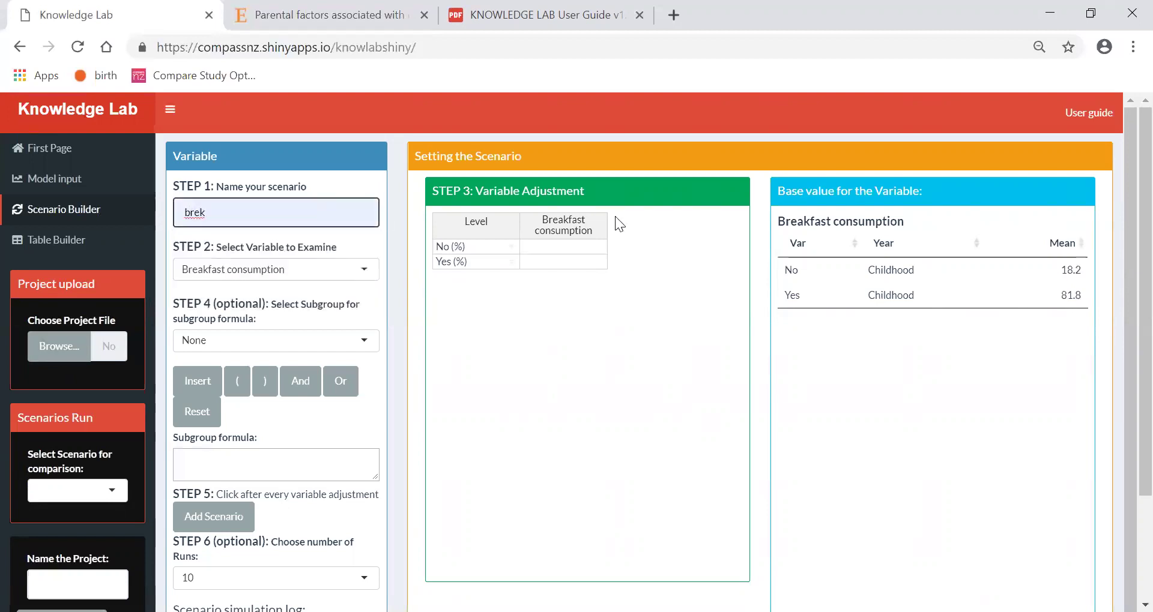
Set the breakfast consumption adjustment to 5% for No and 95% for Yes.
{"action": "left_click", "coordinate": [573, 250]}
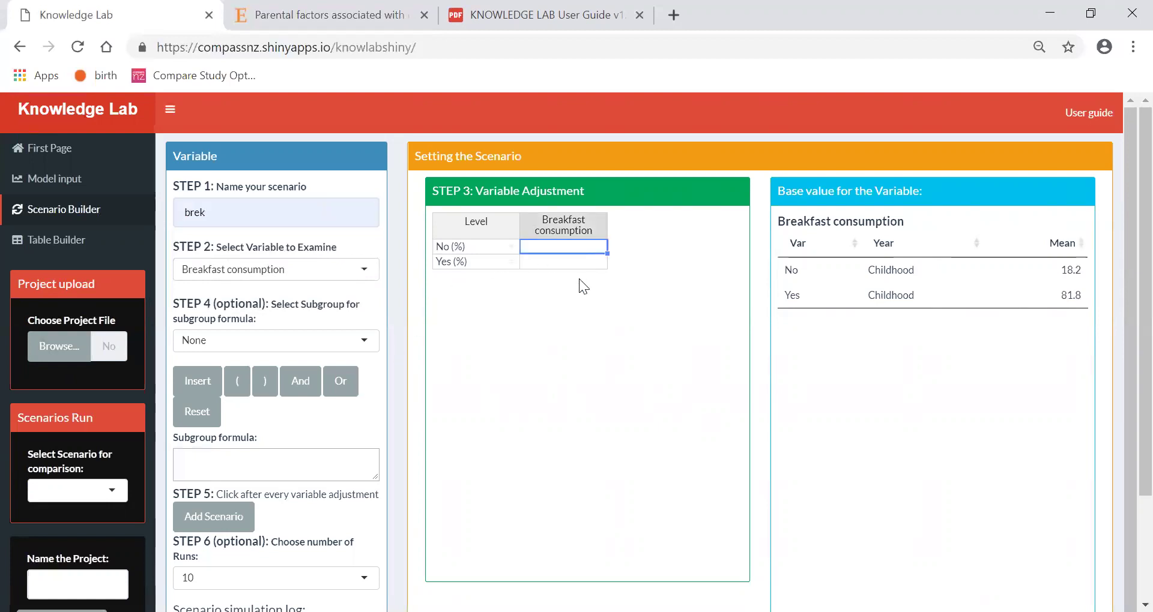
{"action": "type", "text": "5"}
{"action": "key", "text": "Return"}
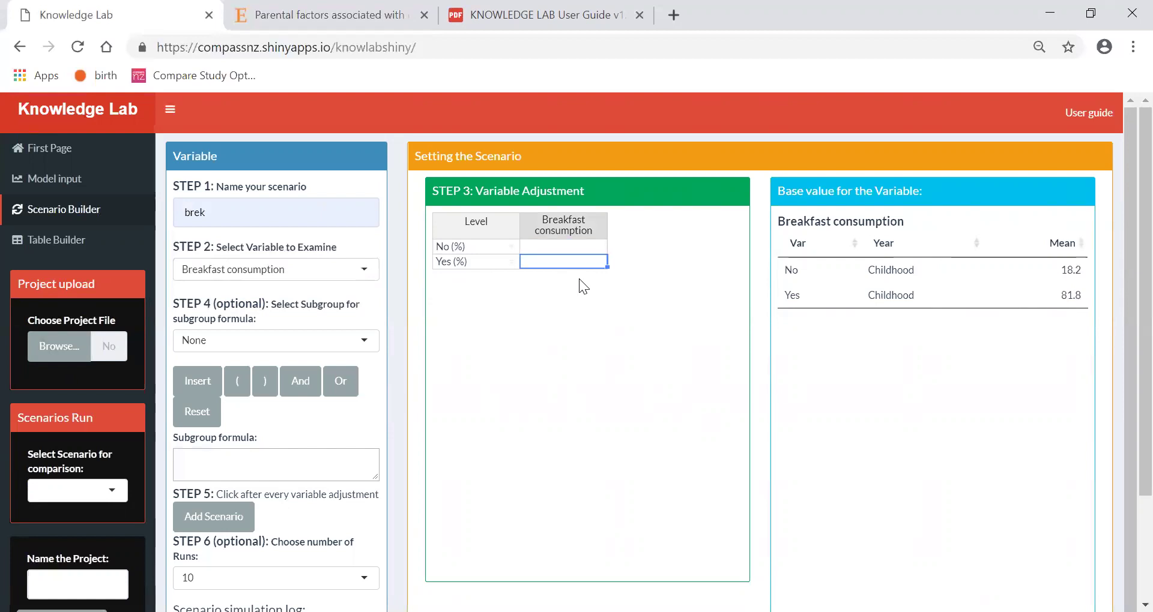
{"action": "left_click", "coordinate": [578, 246]}
{"action": "type", "text": "5"}
{"action": "left_click", "coordinate": [577, 259]}
Set the number of simulation runs for the scenario to 4.
{"action": "scroll", "coordinate": [277, 445], "scroll_direction": "down", "scroll_amount": 1}
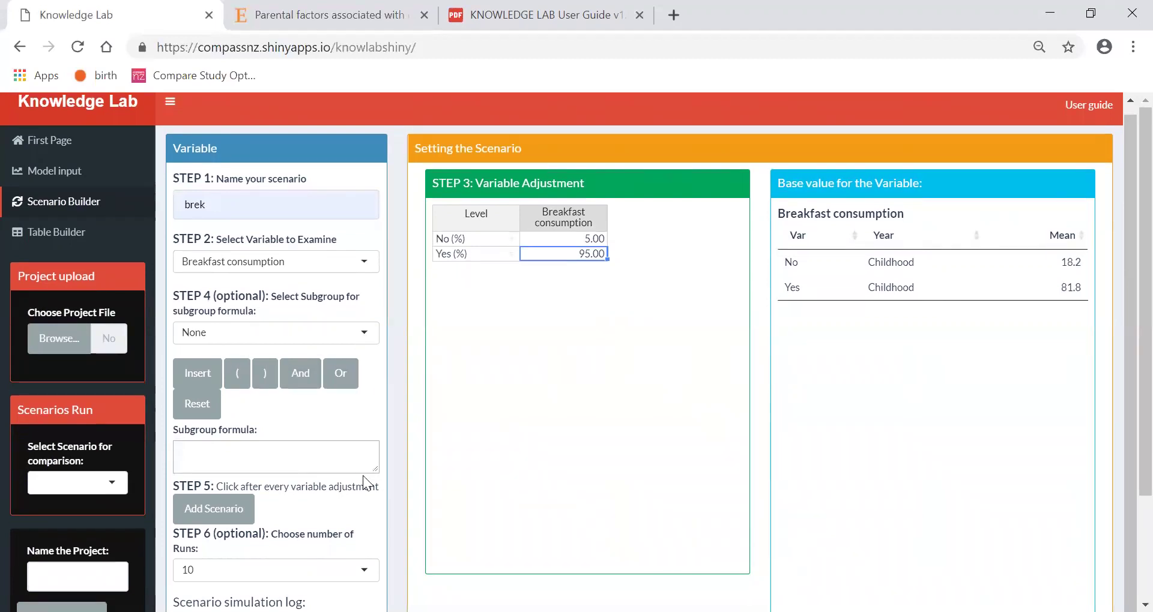
{"action": "scroll", "coordinate": [362, 475], "scroll_direction": "down", "scroll_amount": 3}
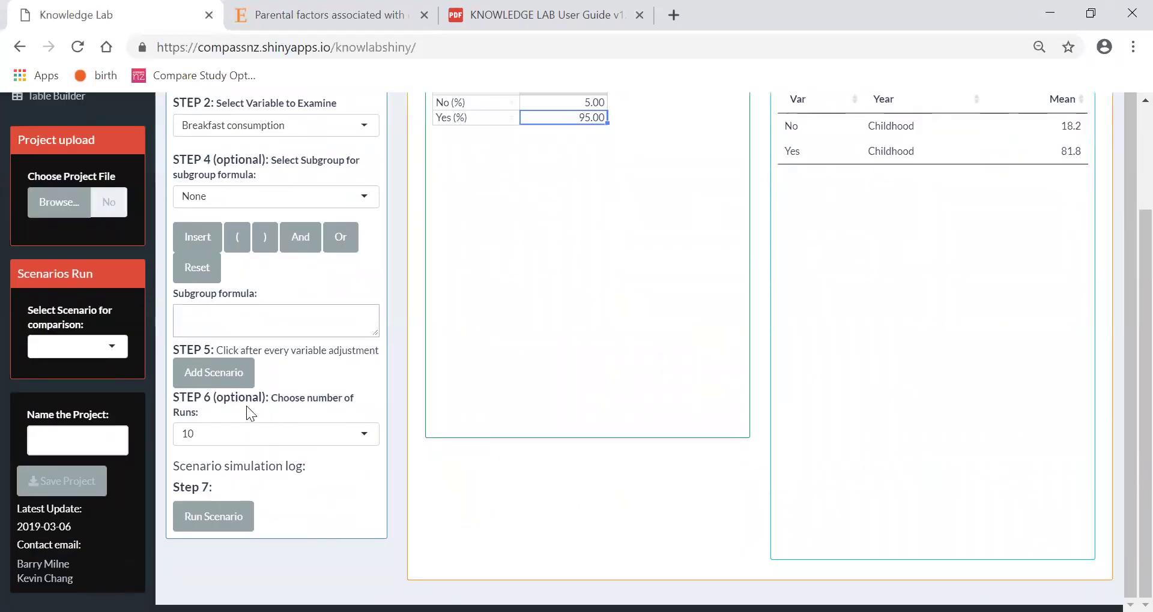
{"action": "left_click", "coordinate": [363, 436]}
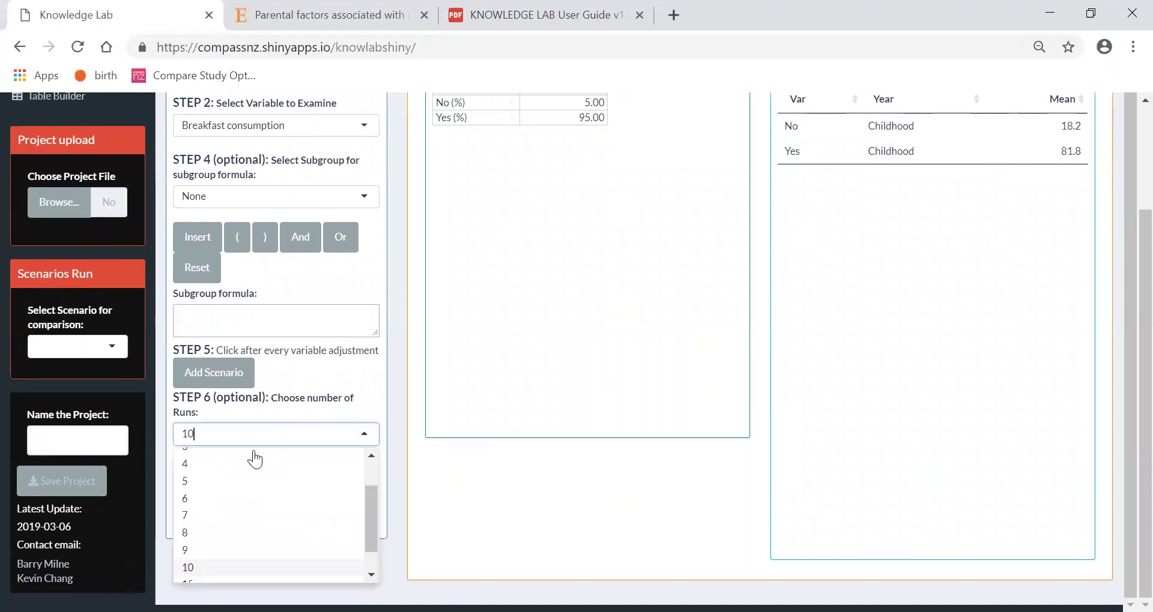
{"action": "left_click", "coordinate": [181, 465]}
Add the breakfast consumption adjustment to the brek scenario and run the simulation, confirming that all changes are included.
{"action": "left_click", "coordinate": [200, 377]}
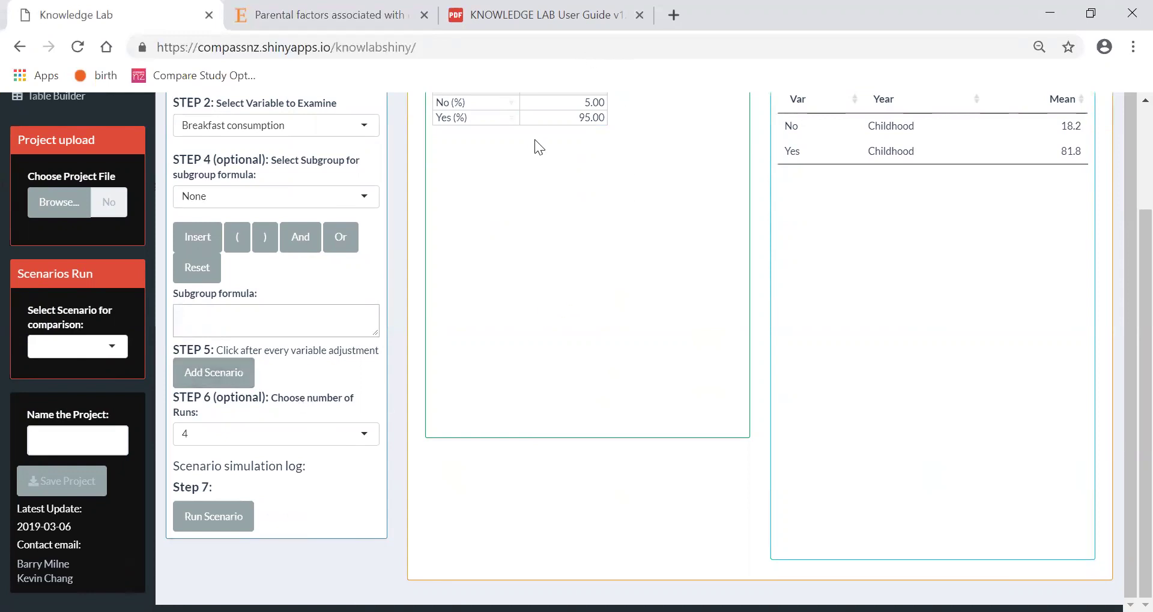
{"action": "left_click", "coordinate": [207, 371]}
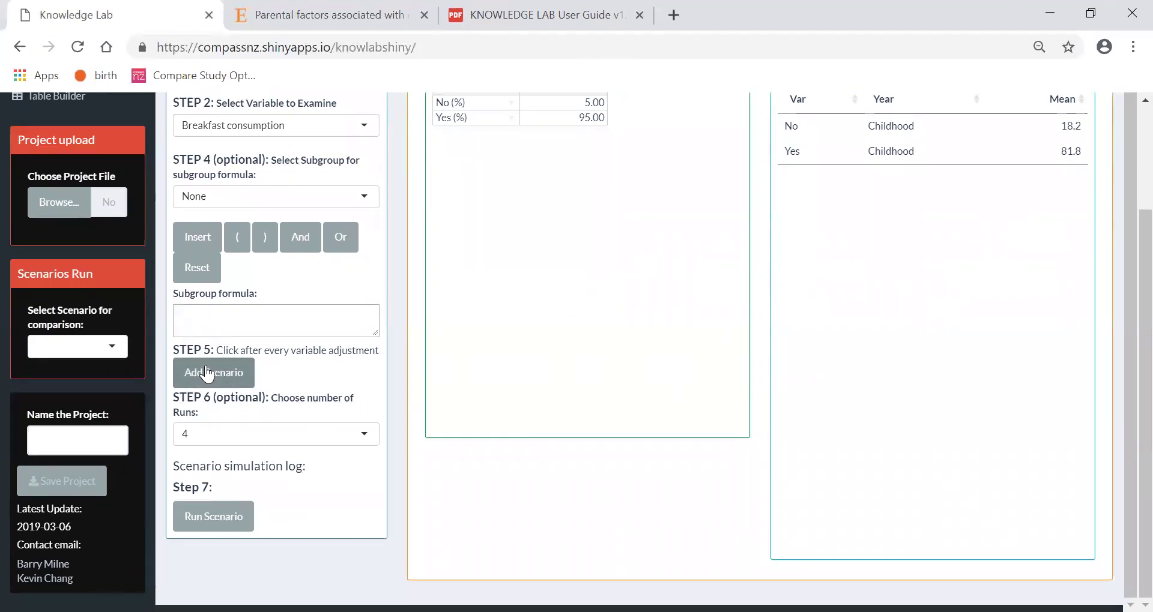
{"action": "left_click", "coordinate": [206, 373]}
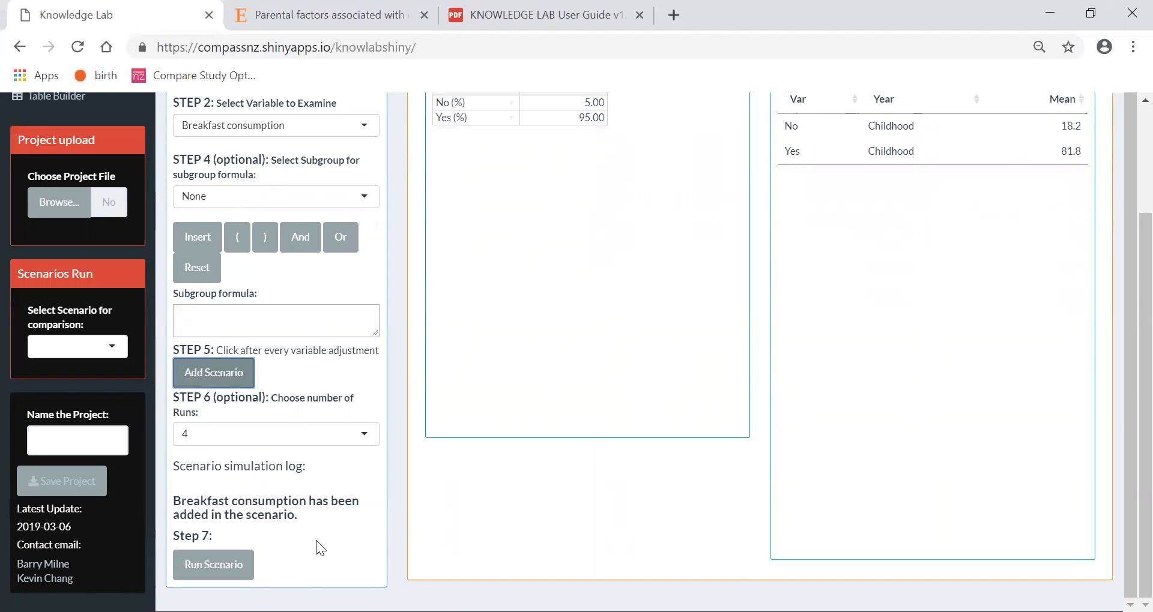
{"action": "left_click", "coordinate": [212, 567]}
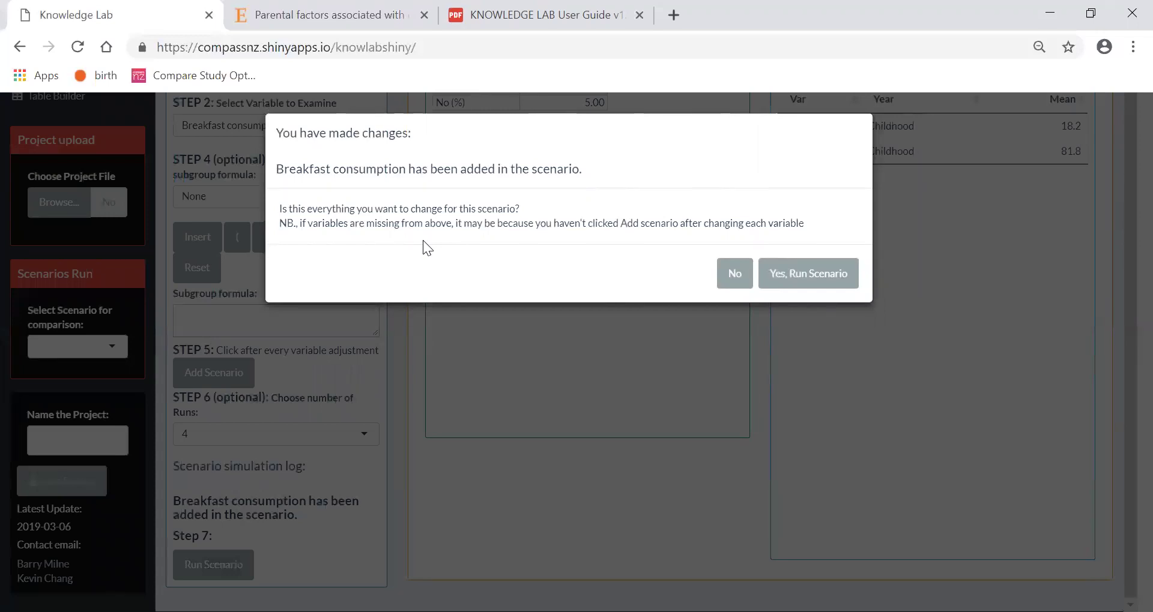
{"action": "left_click", "coordinate": [805, 275]}
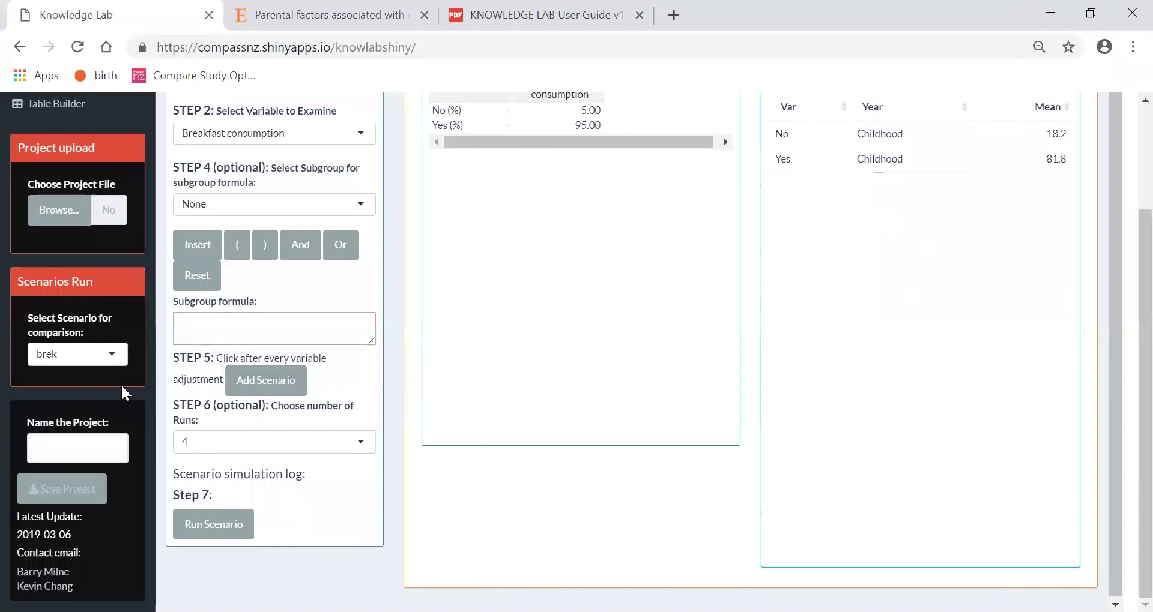
{"action": "scroll", "coordinate": [72, 240], "scroll_direction": "up", "scroll_amount": 3}
{"action": "scroll", "coordinate": [72, 380], "scroll_direction": "down", "scroll_amount": 3}
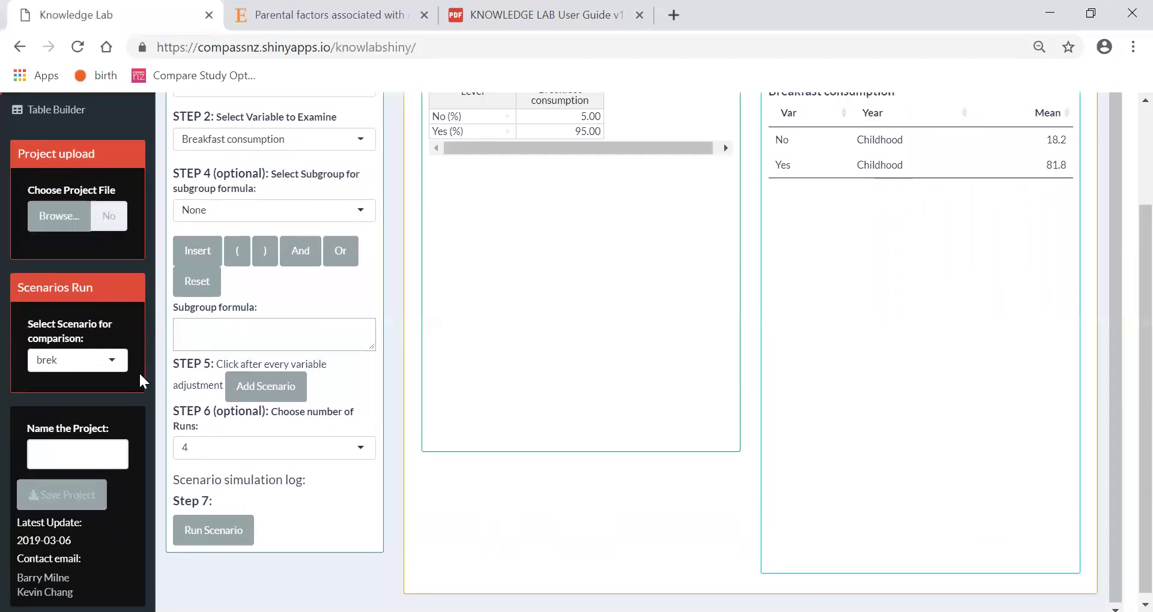
Return to the Table Builder and reset the subgroup formula.
{"action": "scroll", "coordinate": [59, 292], "scroll_direction": "up", "scroll_amount": 3}
{"action": "left_click", "coordinate": [48, 240]}
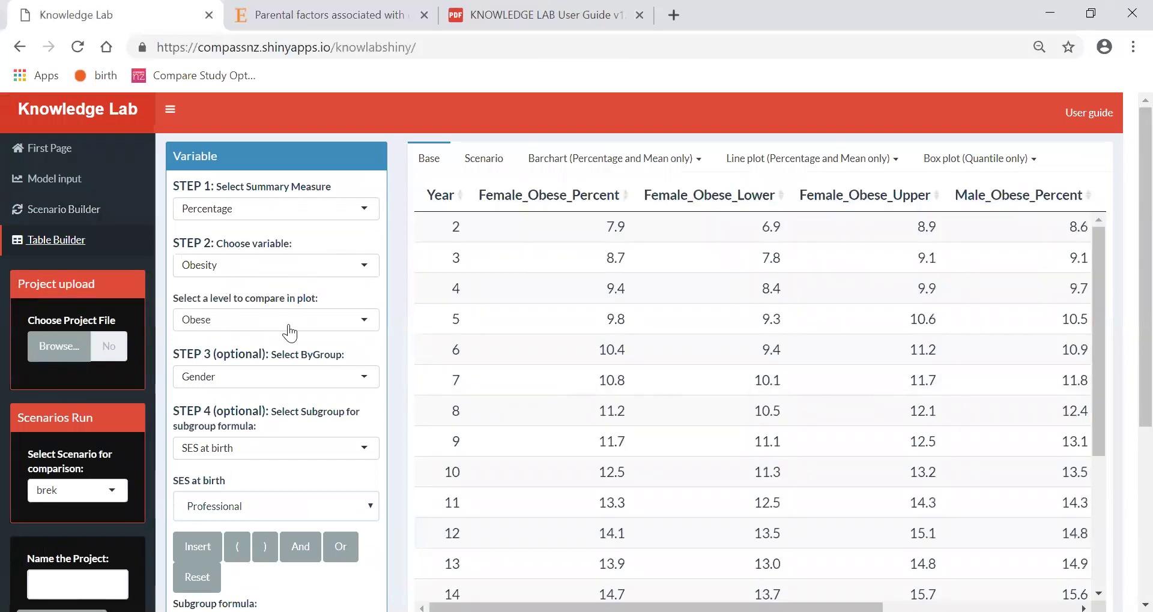
{"action": "left_click", "coordinate": [364, 448]}
{"action": "left_click", "coordinate": [350, 412]}
{"action": "left_click", "coordinate": [365, 449]}
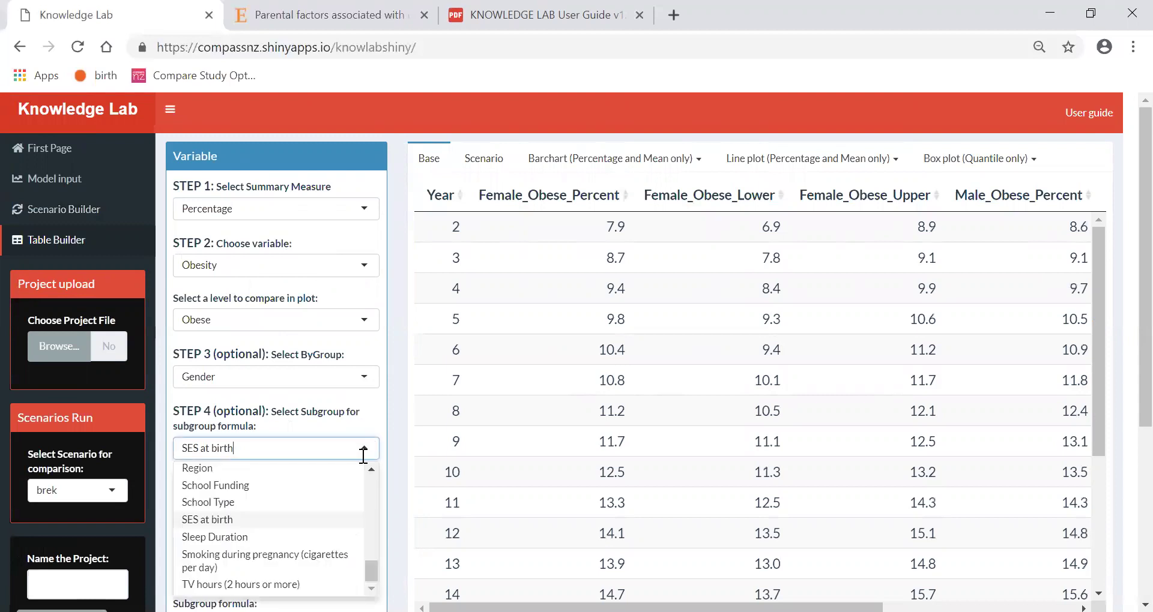
{"action": "left_click", "coordinate": [394, 481]}
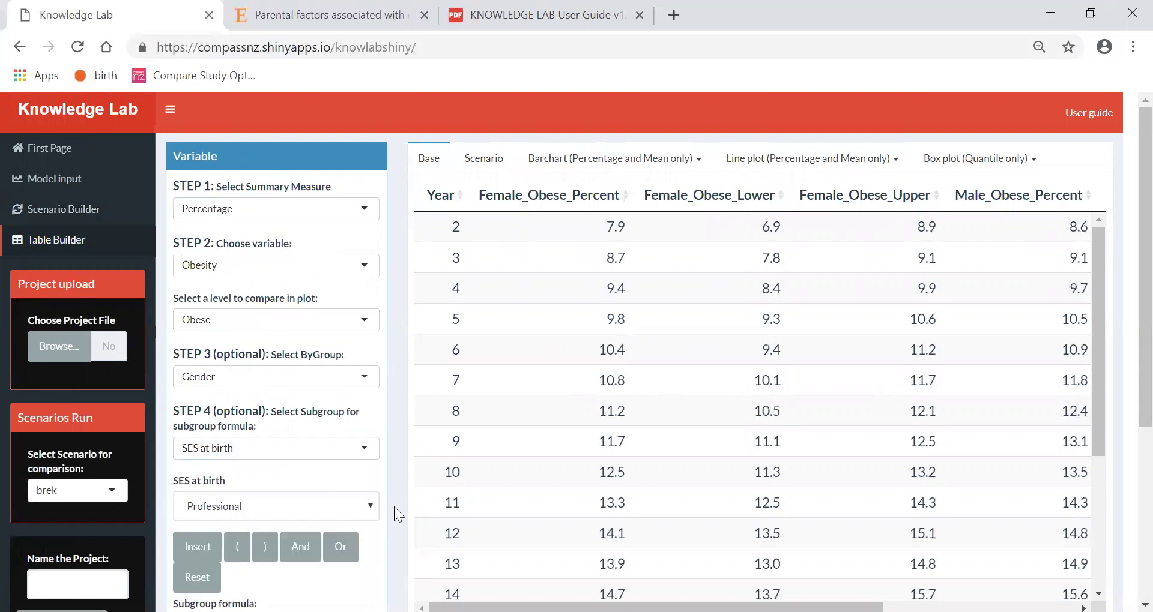
{"action": "left_click", "coordinate": [195, 577]}
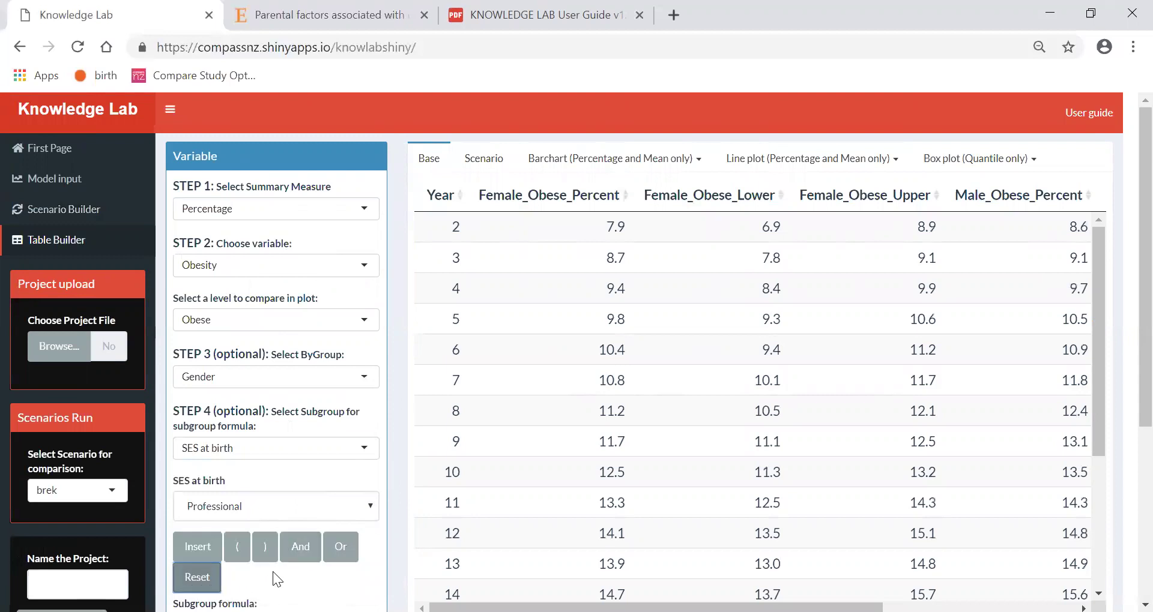
Remove the gender grouping by setting ByGroup to None, and show the Base versus Scenario line plot of obesity.
{"action": "scroll", "coordinate": [272, 570], "scroll_direction": "down", "scroll_amount": 2}
{"action": "scroll", "coordinate": [253, 479], "scroll_direction": "up", "scroll_amount": 2}
{"action": "left_click", "coordinate": [362, 377]}
{"action": "left_click_drag", "start_coordinate": [376, 443], "coordinate": [373, 400]}
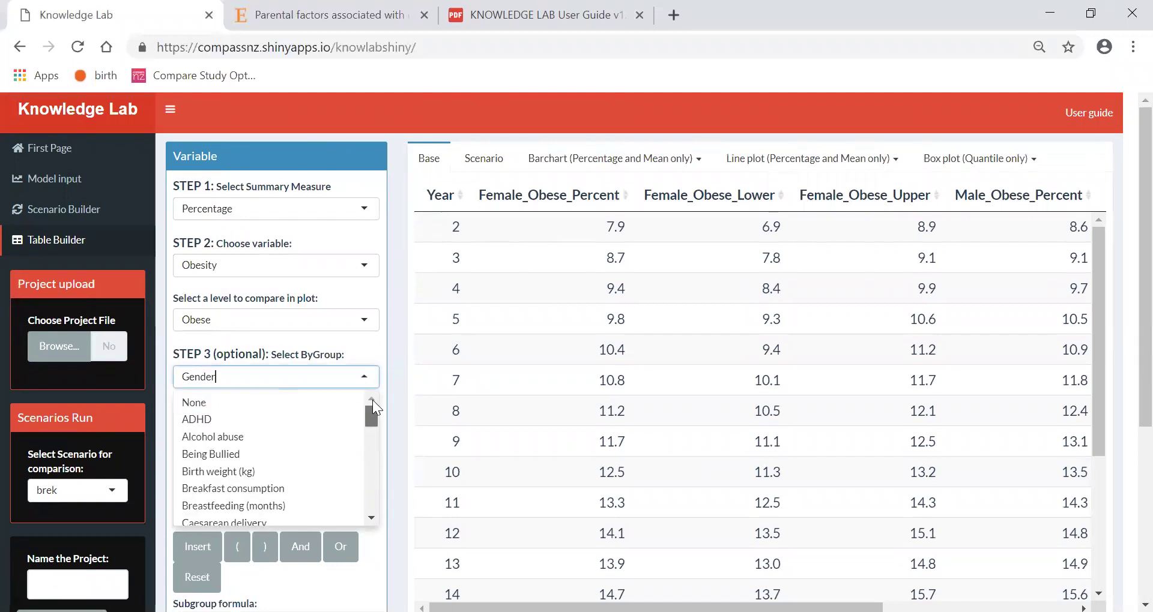
{"action": "left_click", "coordinate": [225, 403]}
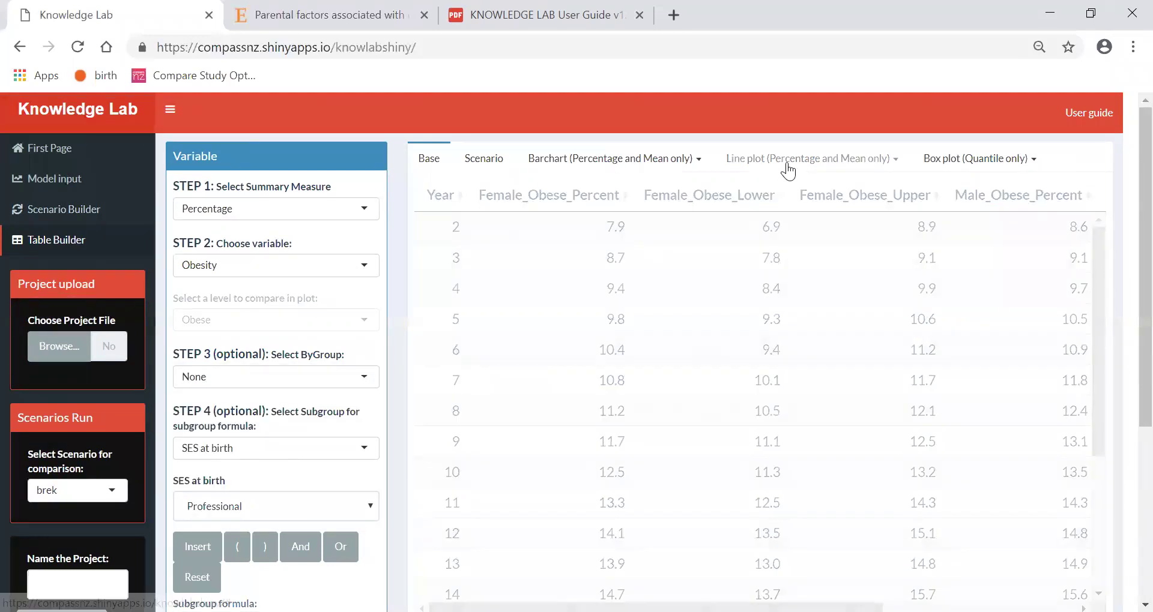
{"action": "left_click", "coordinate": [894, 161]}
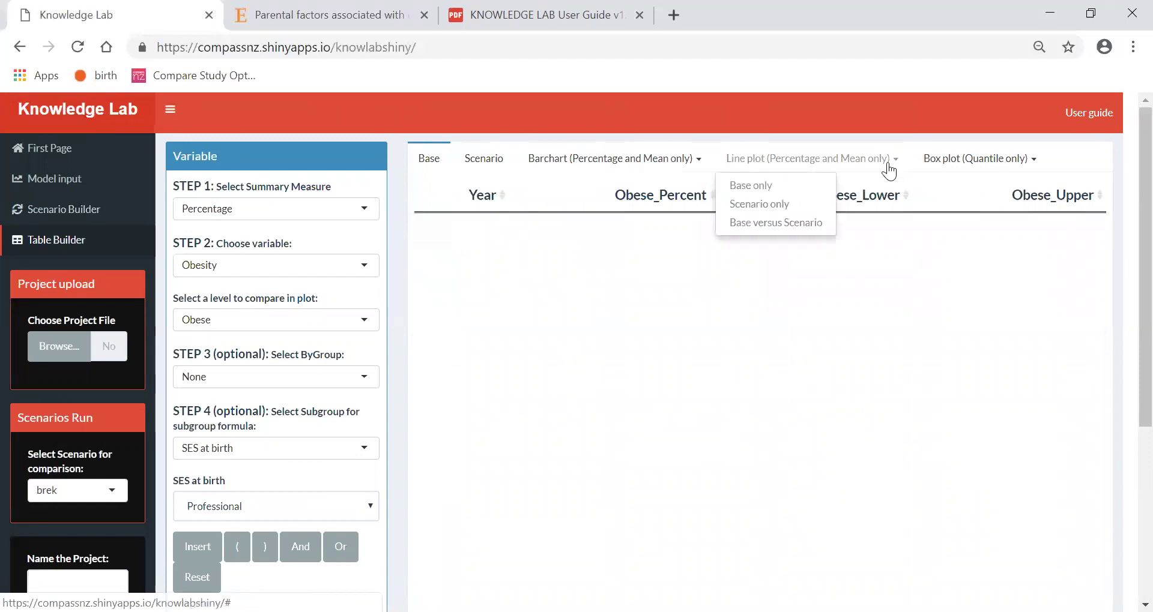
{"action": "left_click", "coordinate": [777, 222]}
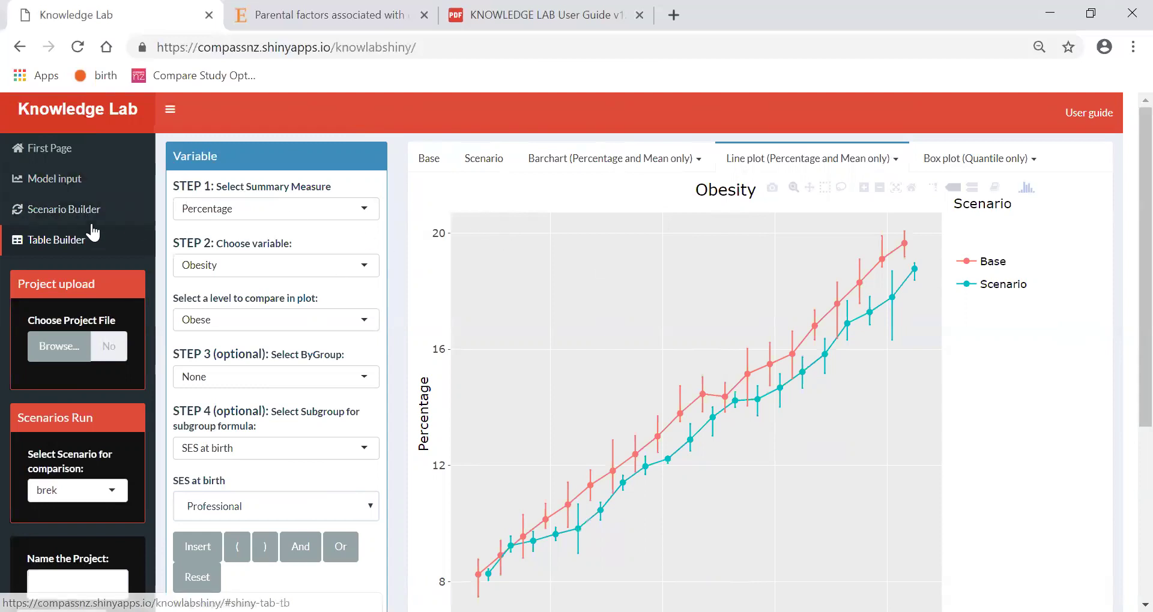
Return to the Scenario Builder and name the new scenario brekses.
{"action": "left_click", "coordinate": [64, 208]}
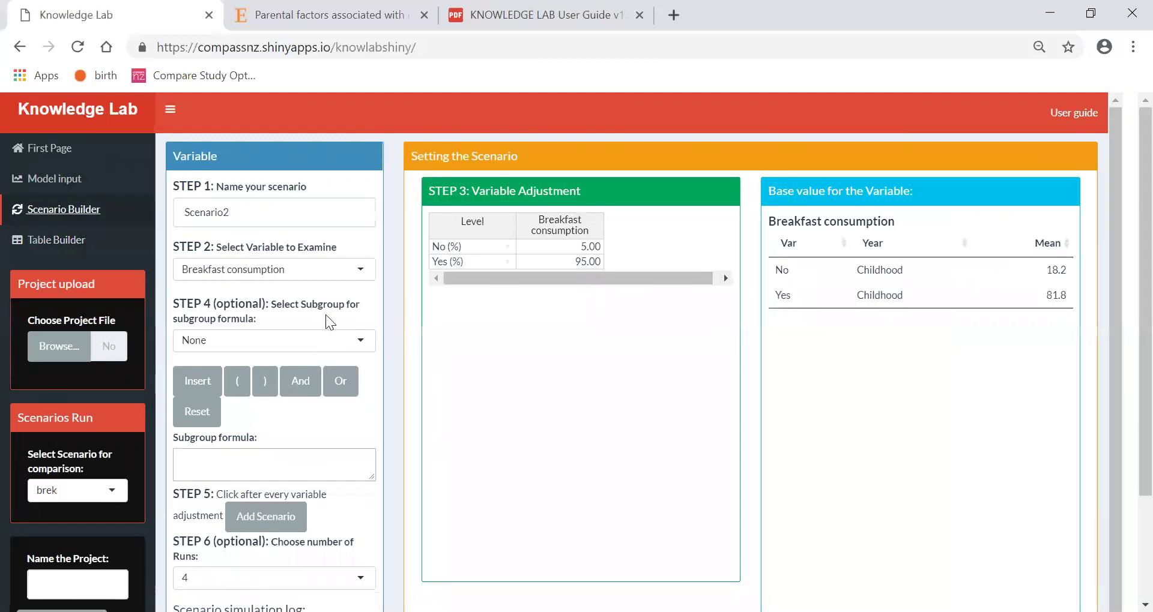
{"action": "double_click", "coordinate": [242, 212]}
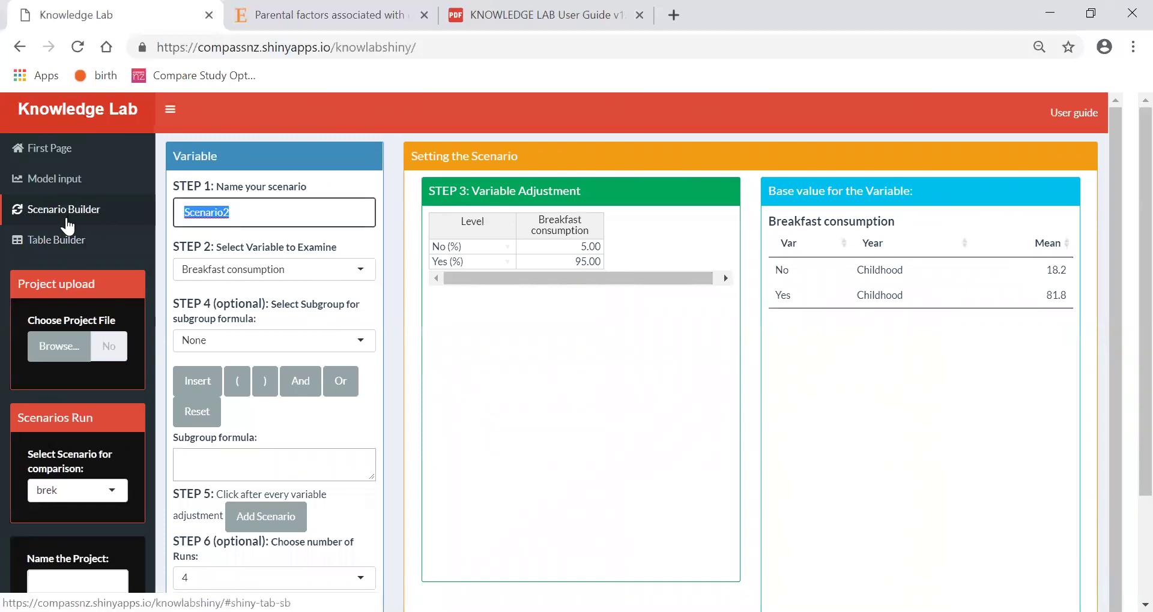
{"action": "type", "text": "brekses"}
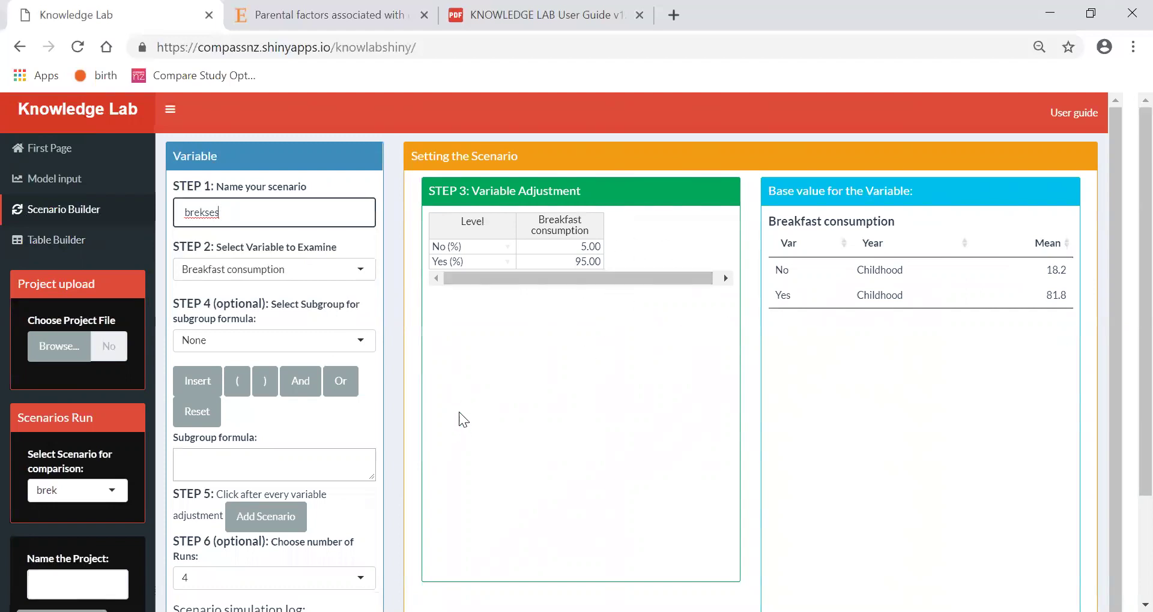
Choose Gender as the subgroup variable and insert the Female level into the subgroup formula.
{"action": "left_click", "coordinate": [361, 335]}
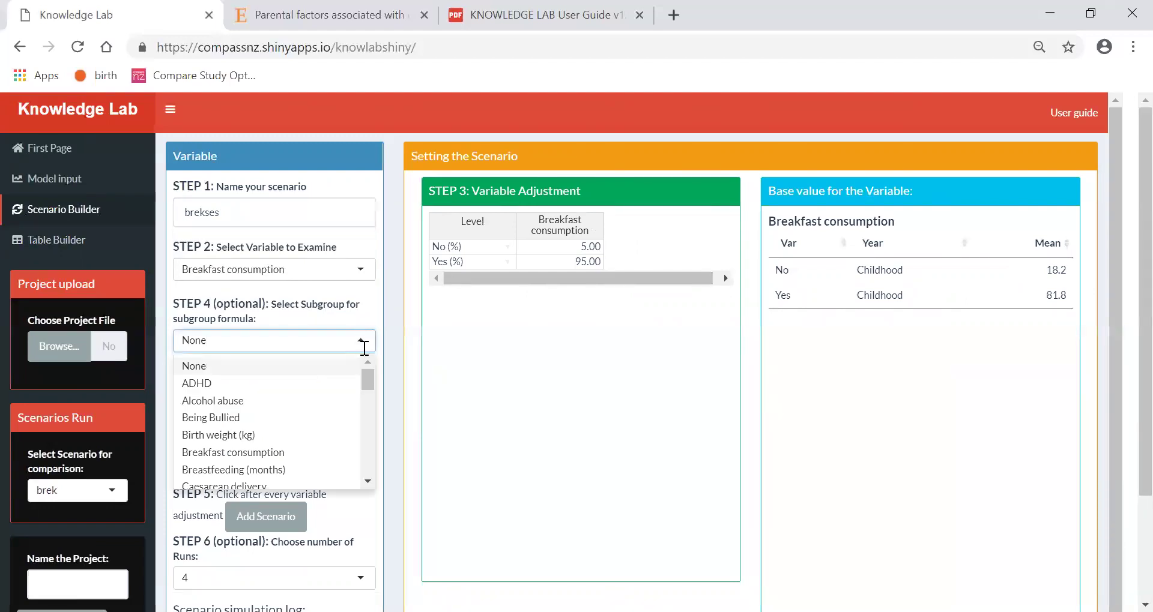
{"action": "scroll", "coordinate": [370, 387], "scroll_direction": "down", "scroll_amount": 2}
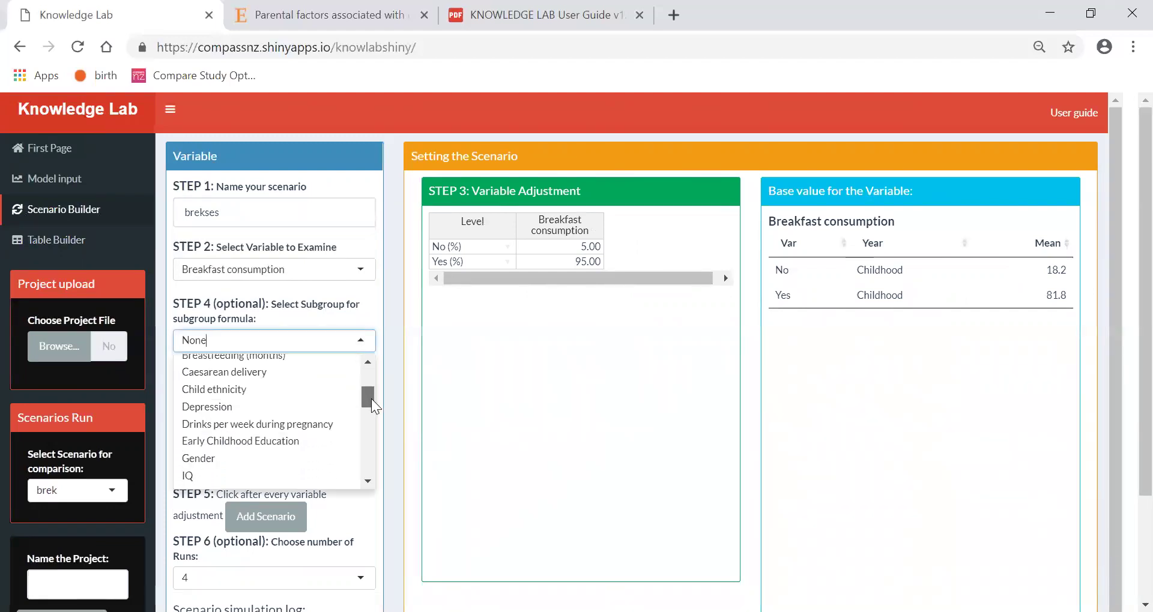
{"action": "left_click", "coordinate": [180, 460]}
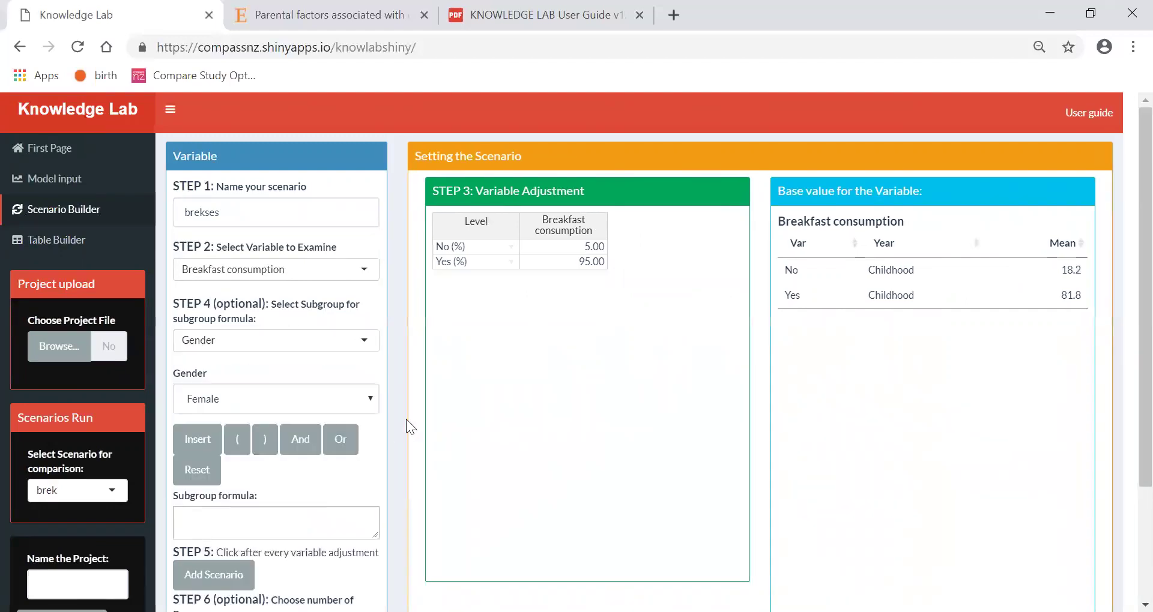
{"action": "left_click", "coordinate": [198, 445]}
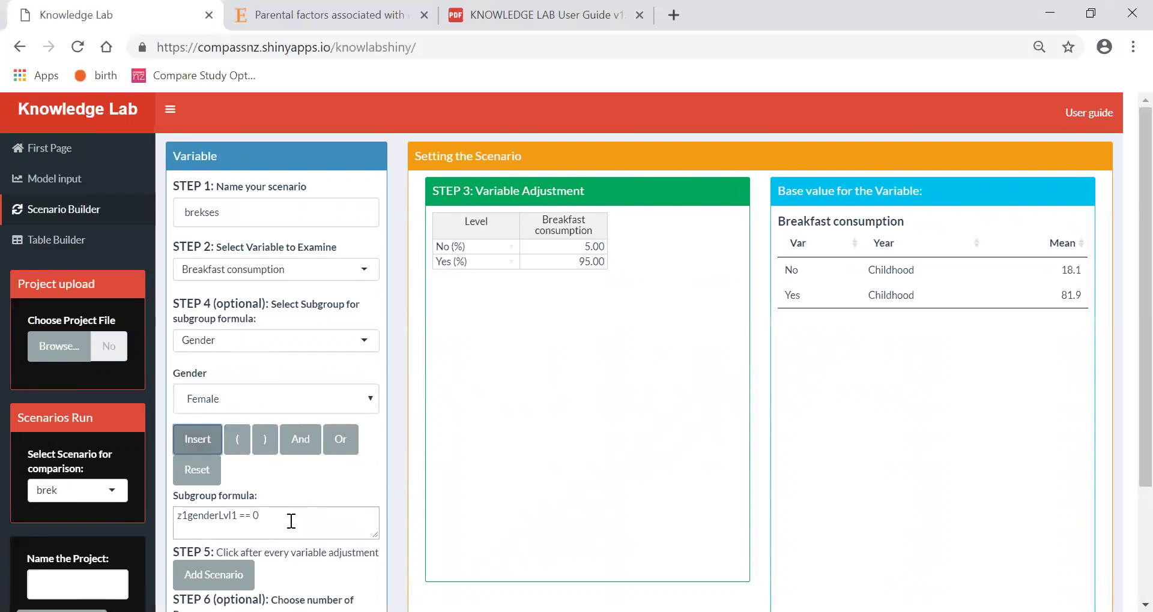
Add the female-only breakfast consumption adjustment to the brekses scenario and run it.
{"action": "scroll", "coordinate": [320, 506], "scroll_direction": "down", "scroll_amount": 3}
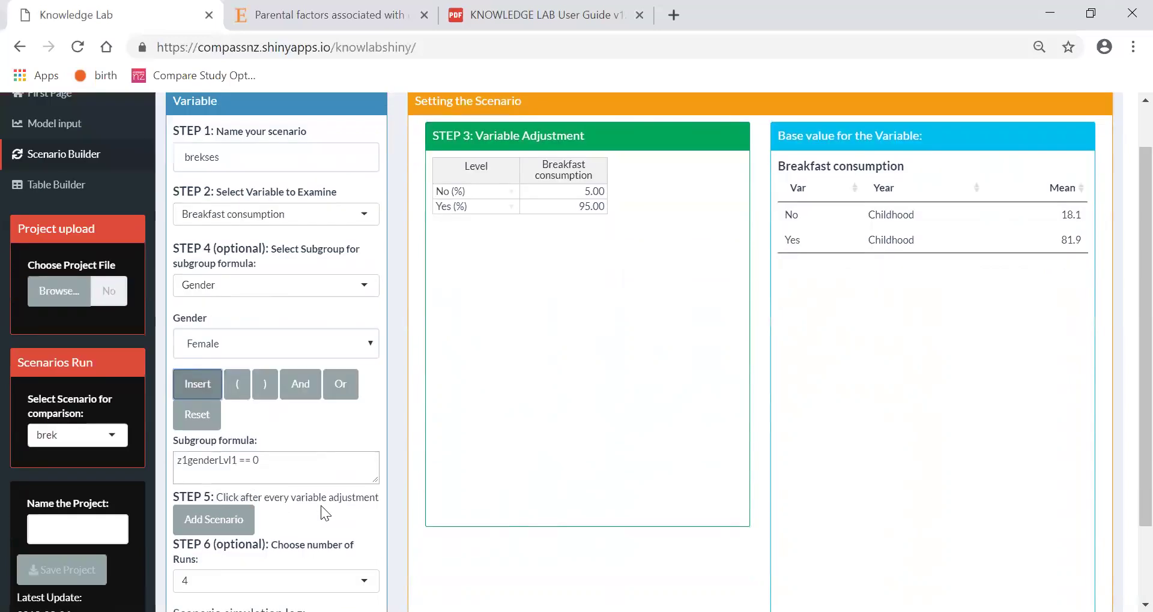
{"action": "left_click", "coordinate": [223, 422]}
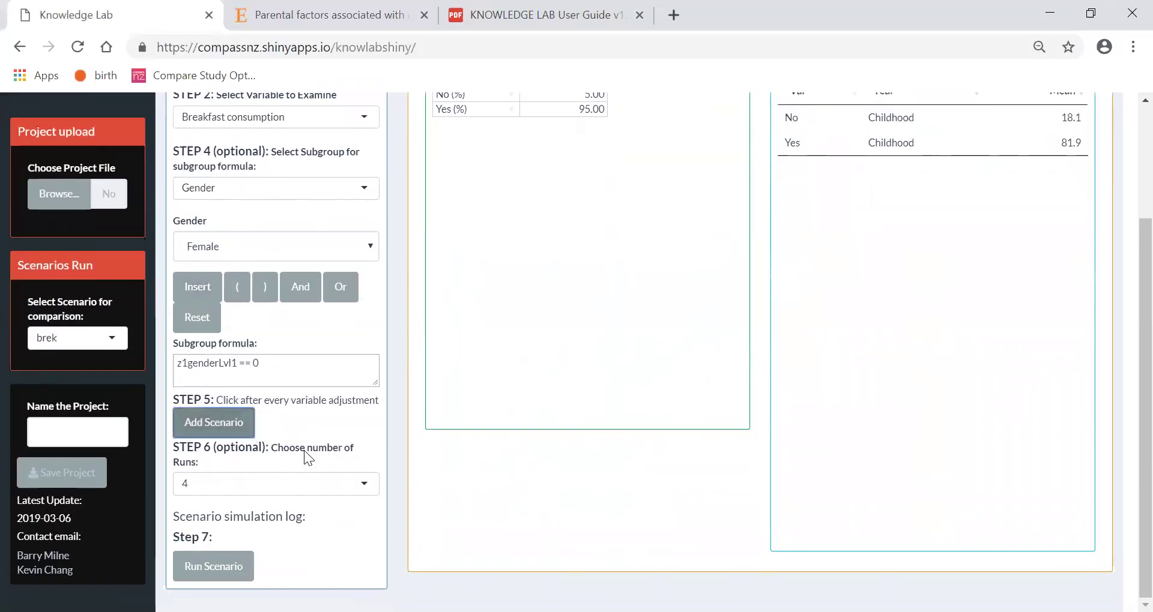
{"action": "scroll", "coordinate": [284, 564], "scroll_direction": "down", "scroll_amount": 1}
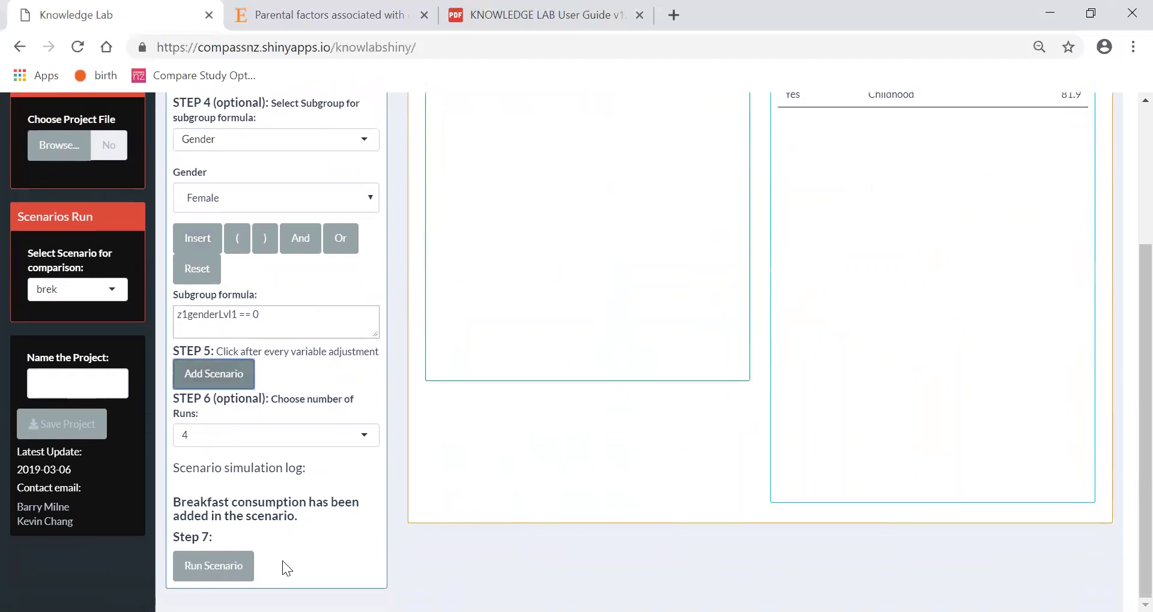
{"action": "left_click", "coordinate": [226, 566]}
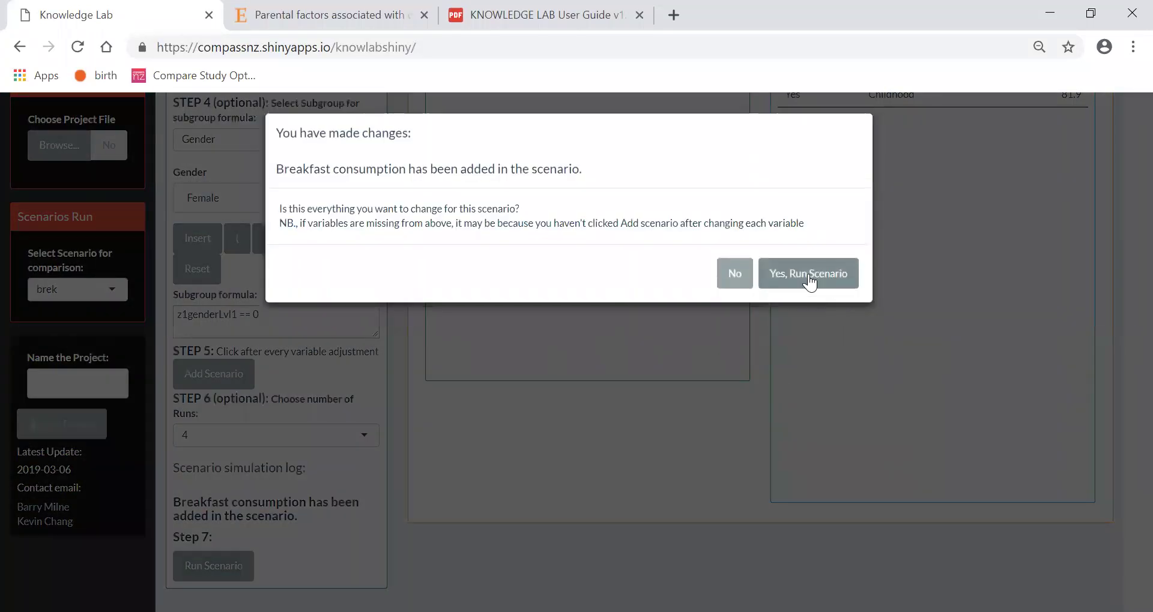
{"action": "left_click", "coordinate": [805, 281]}
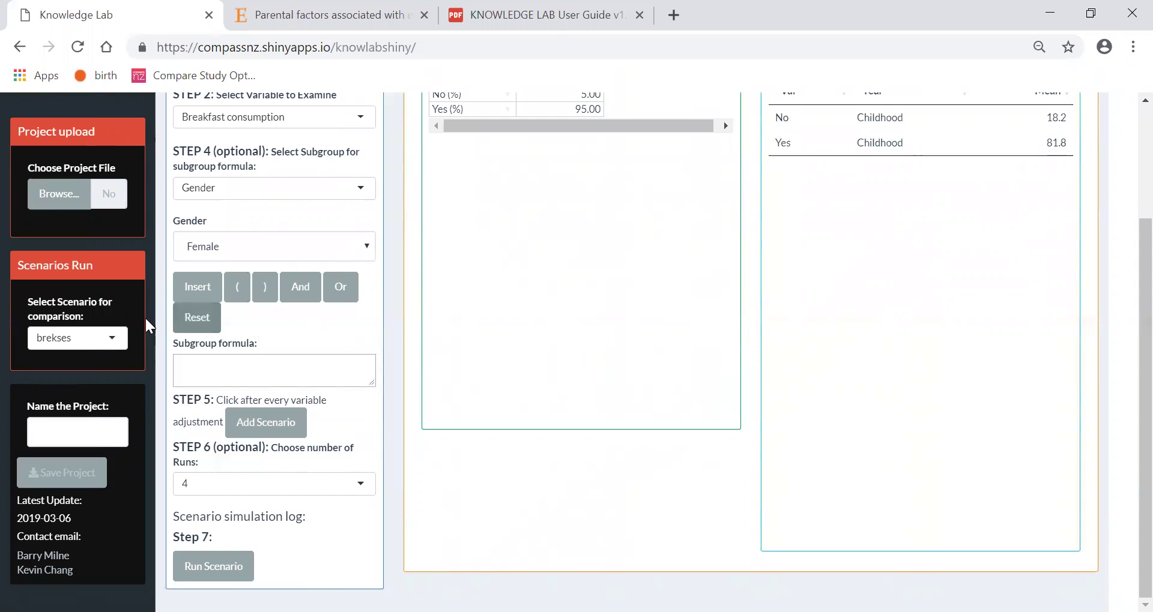
Check the scenarios available for comparison and view the brekses line plot against the base in the Table Builder.
{"action": "left_click", "coordinate": [117, 343]}
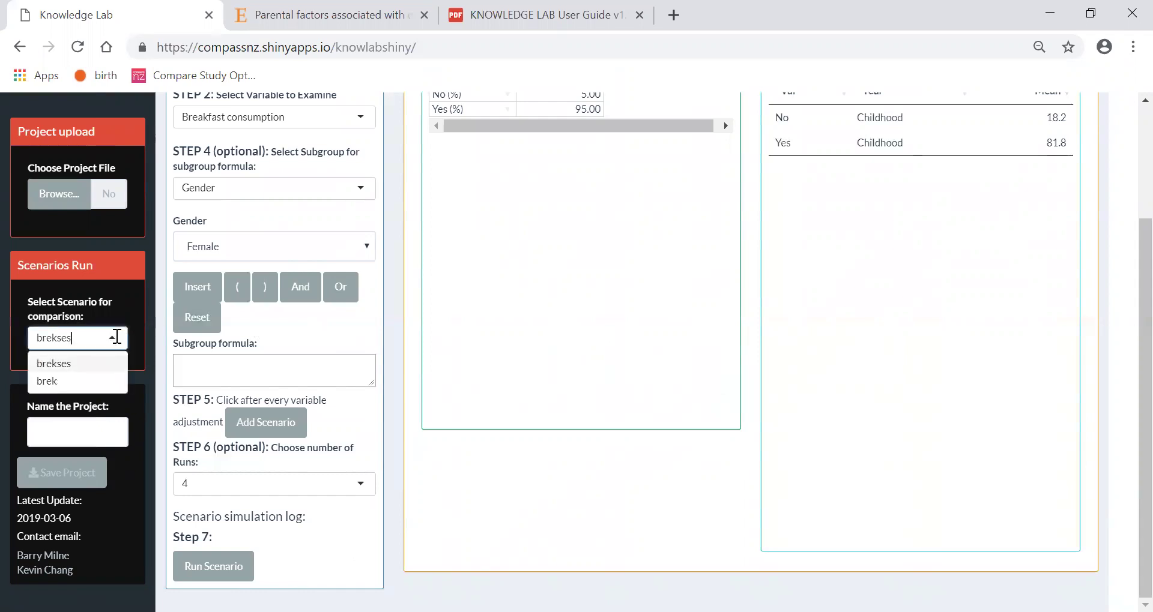
{"action": "left_click", "coordinate": [633, 379]}
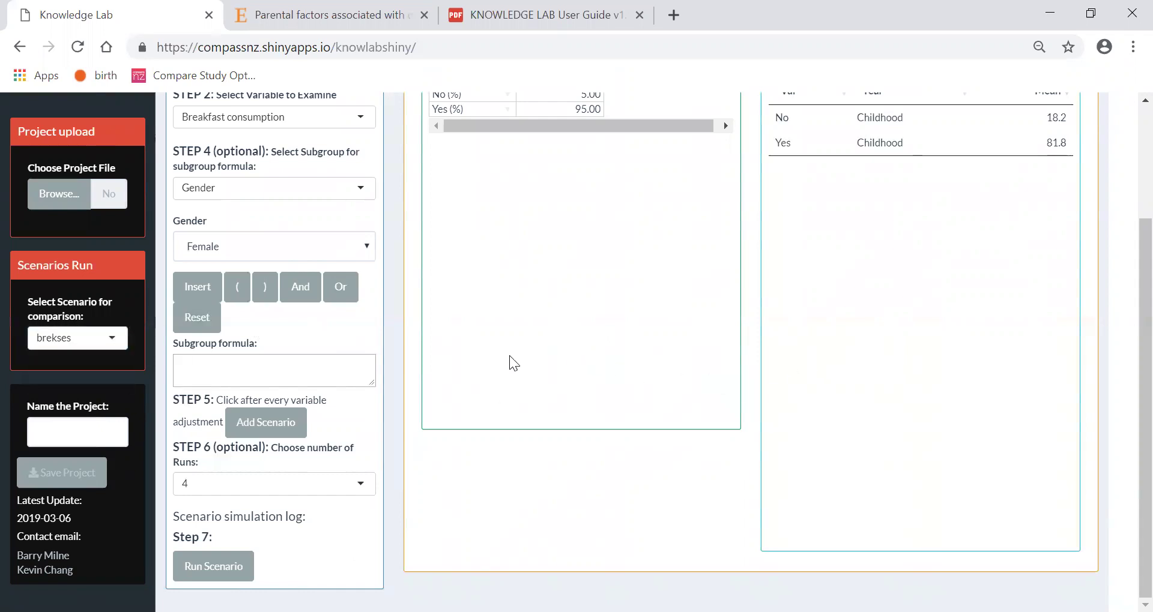
{"action": "scroll", "coordinate": [494, 354], "scroll_direction": "up", "scroll_amount": 3}
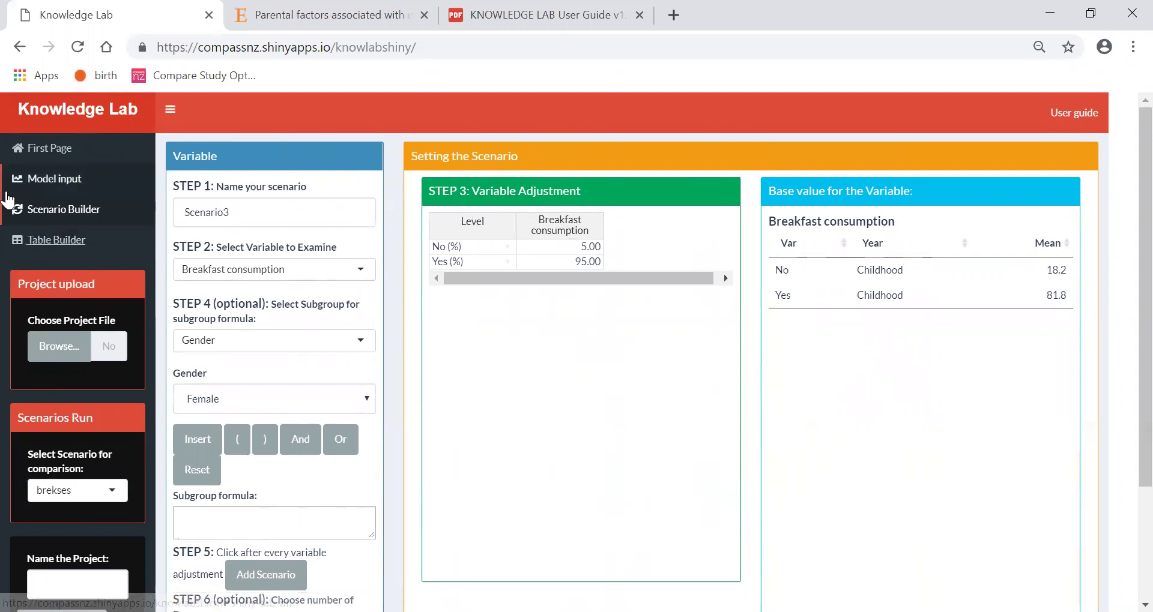
{"action": "left_click", "coordinate": [55, 242]}
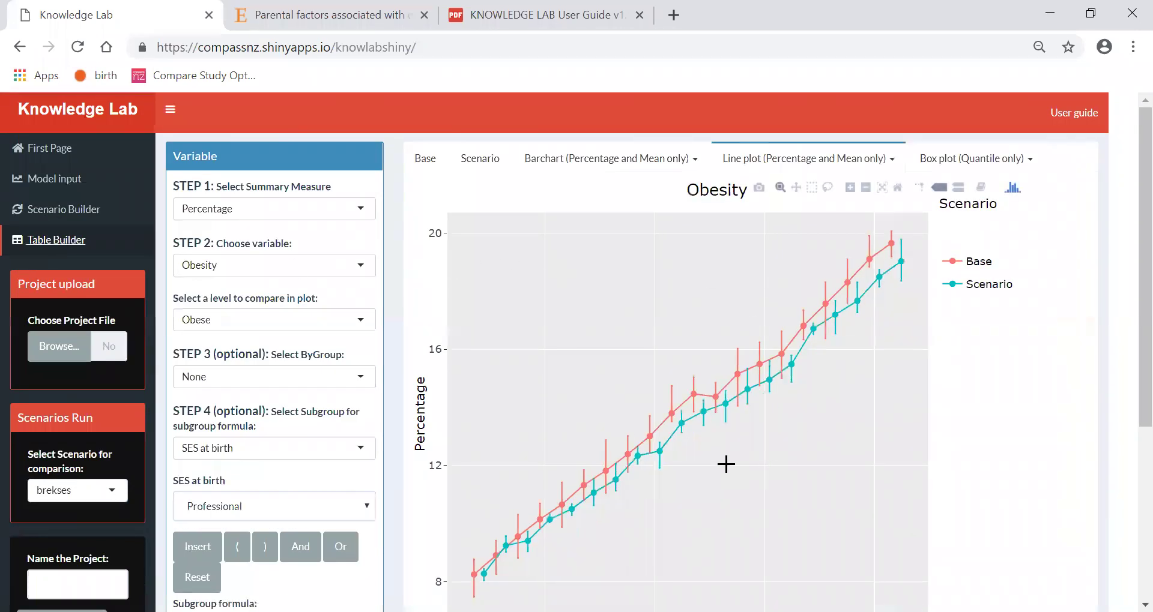
Group the obesity line plot comparing base and scenario by Gender.
{"action": "mouse_move", "coordinate": [762, 387]}
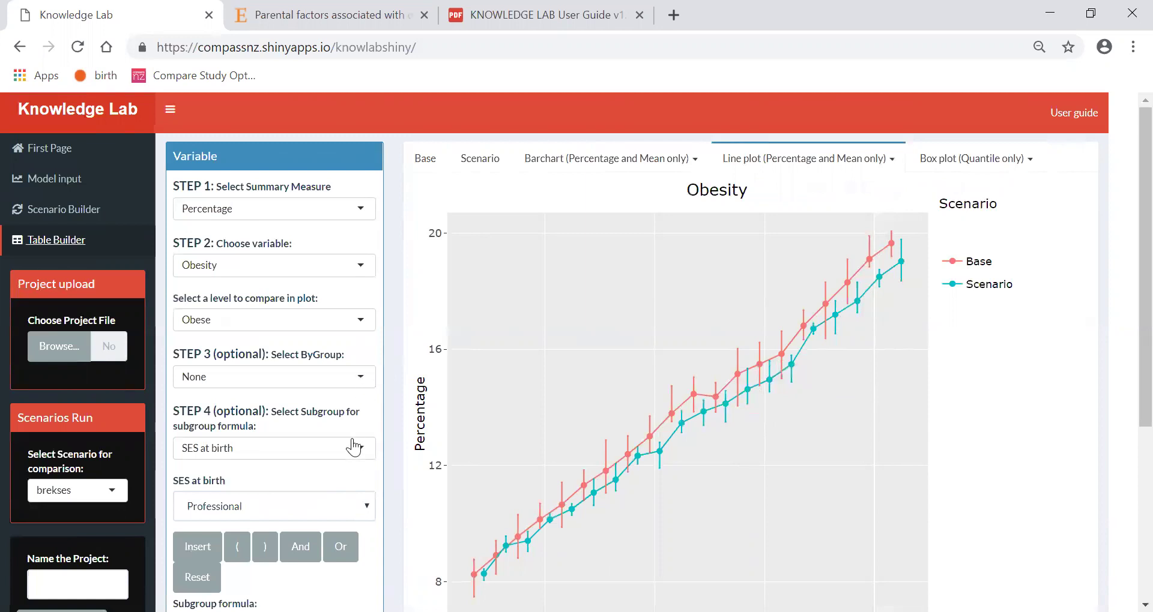
{"action": "scroll", "coordinate": [355, 436], "scroll_direction": "down", "scroll_amount": 1}
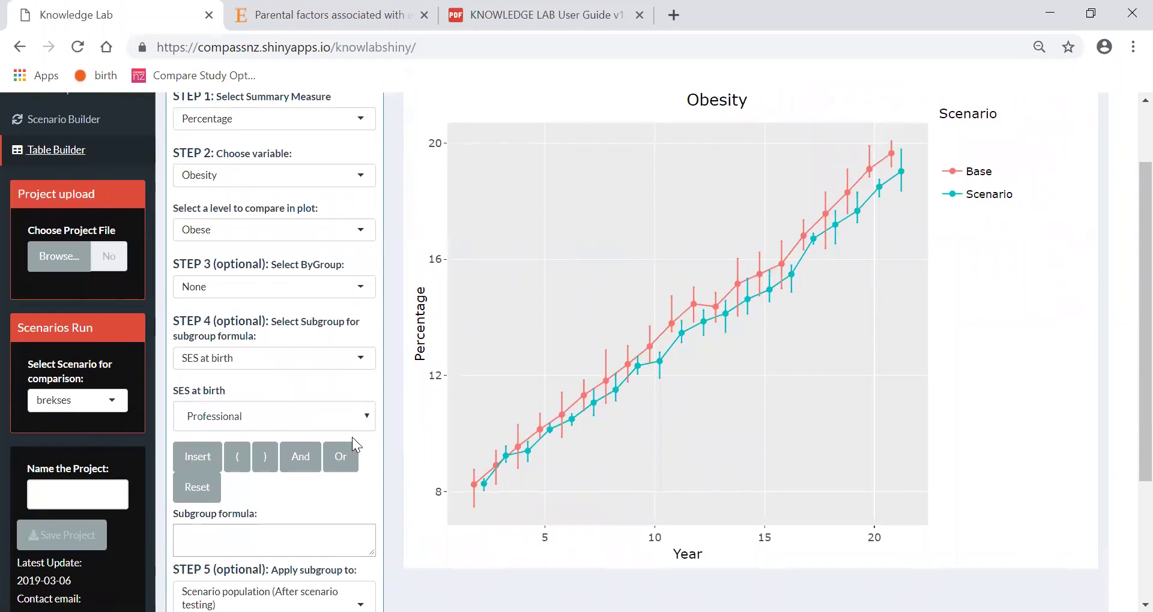
{"action": "left_click", "coordinate": [362, 291]}
{"action": "left_click_drag", "start_coordinate": [364, 326], "coordinate": [371, 351]}
{"action": "left_click", "coordinate": [215, 384]}
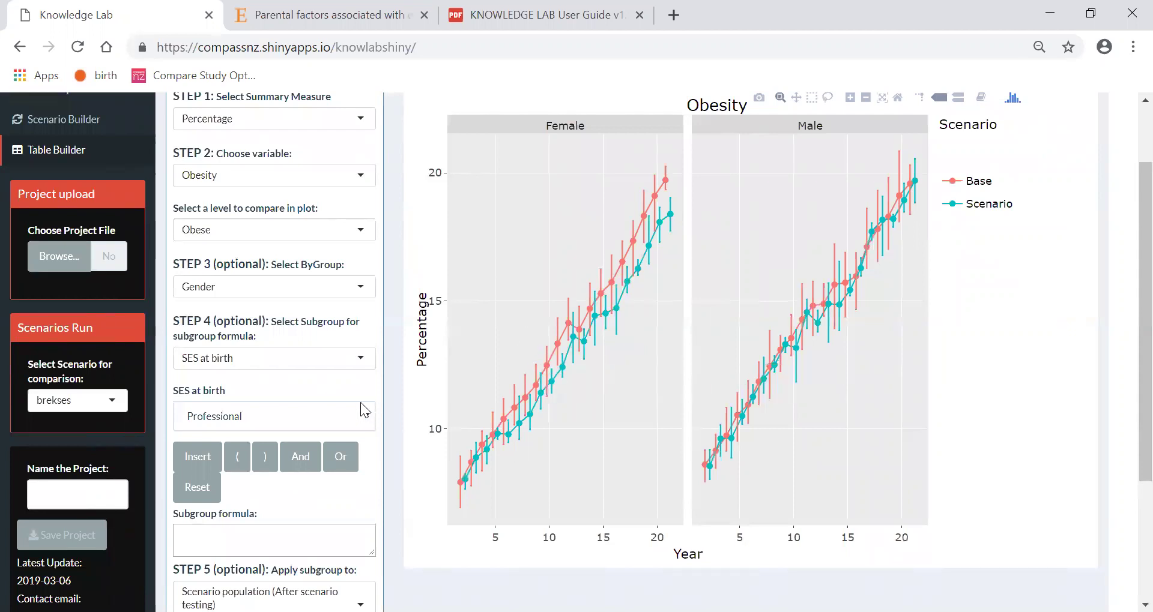
Name the project brek and save it as a project file.
{"action": "scroll", "coordinate": [626, 293], "scroll_direction": "down", "scroll_amount": 3}
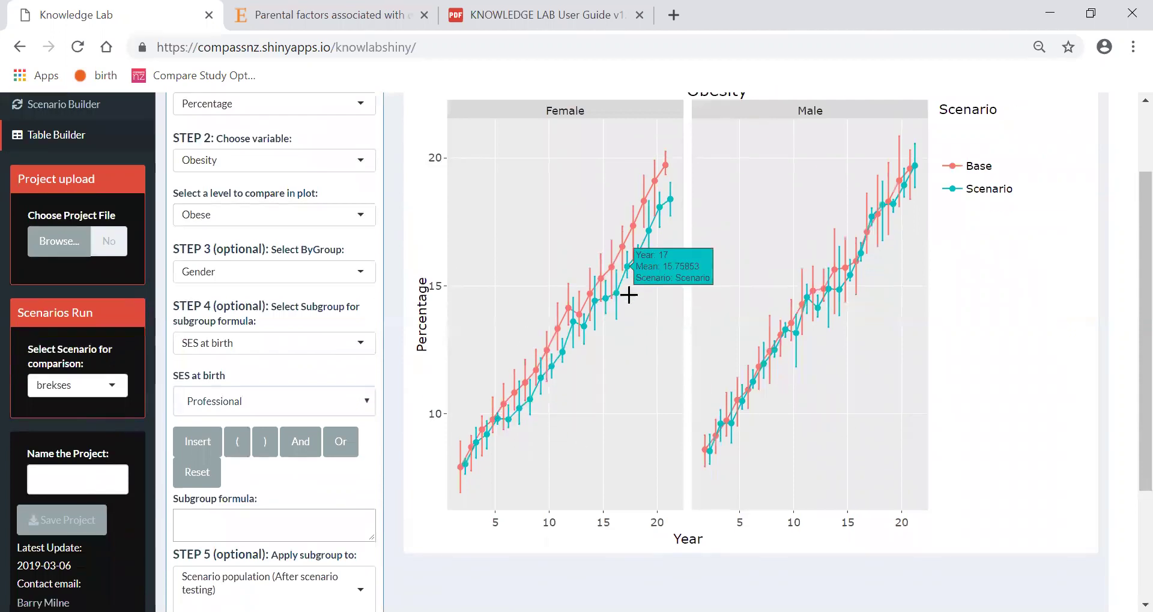
{"action": "scroll", "coordinate": [628, 295], "scroll_direction": "up", "scroll_amount": 3}
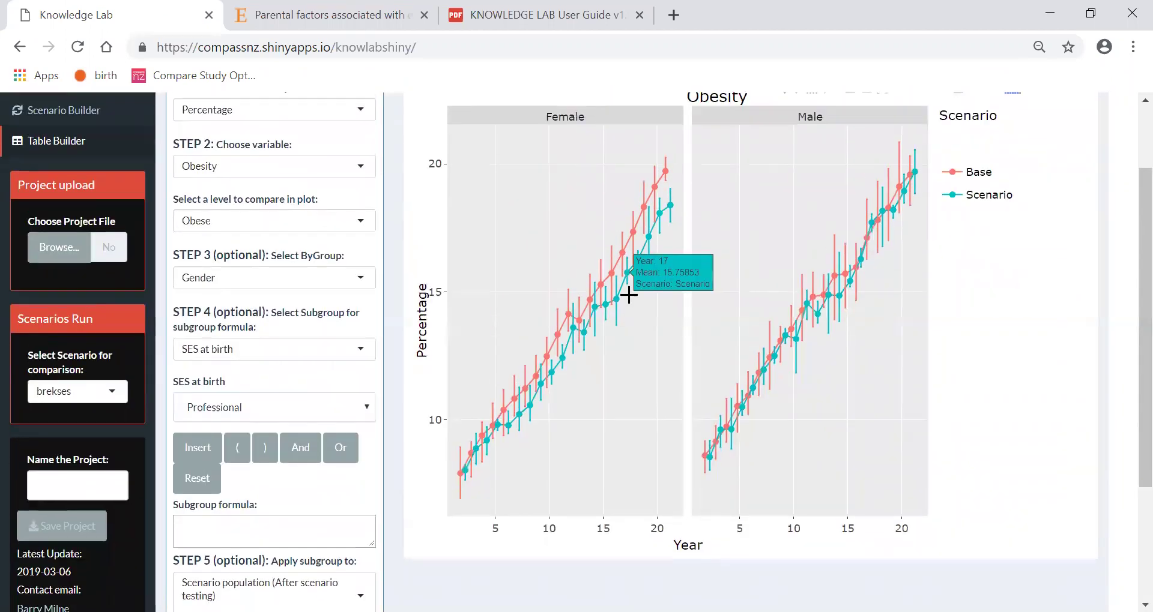
{"action": "scroll", "coordinate": [629, 294], "scroll_direction": "down", "scroll_amount": 3}
{"action": "scroll", "coordinate": [629, 295], "scroll_direction": "up", "scroll_amount": 5}
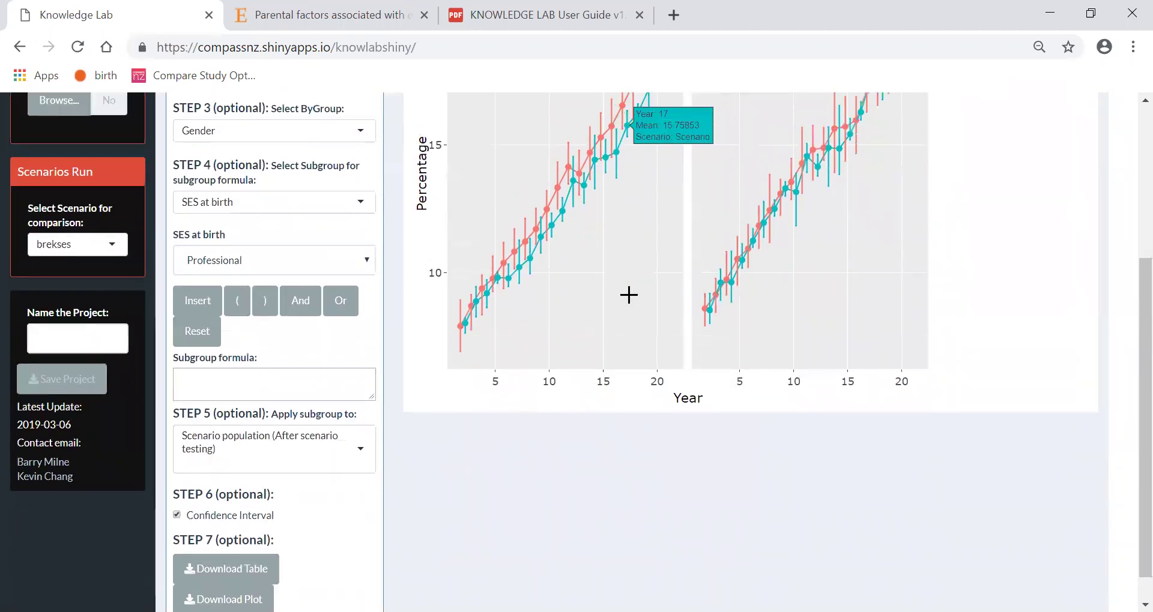
{"action": "scroll", "coordinate": [628, 295], "scroll_direction": "down", "scroll_amount": 3}
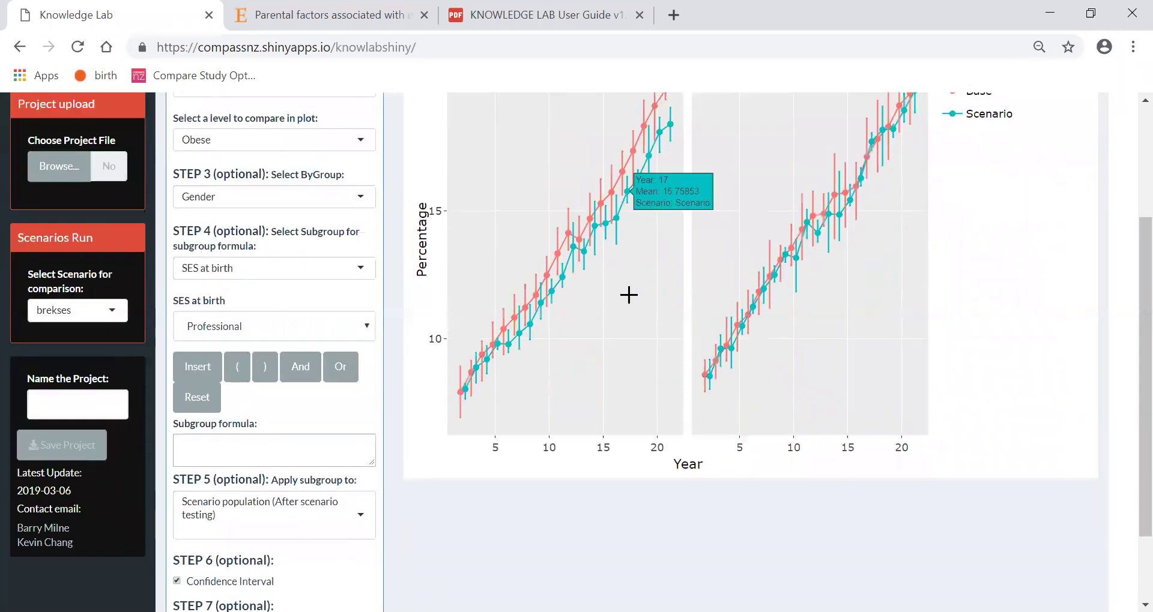
{"action": "left_click", "coordinate": [61, 400]}
{"action": "type", "text": "brek"}
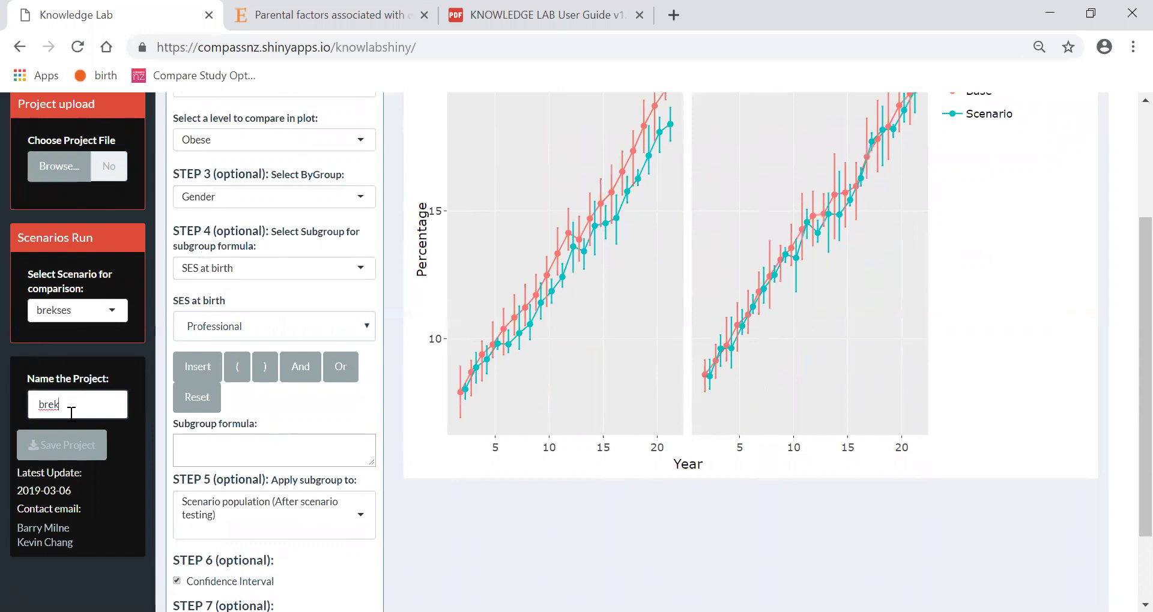
{"action": "left_click", "coordinate": [54, 447]}
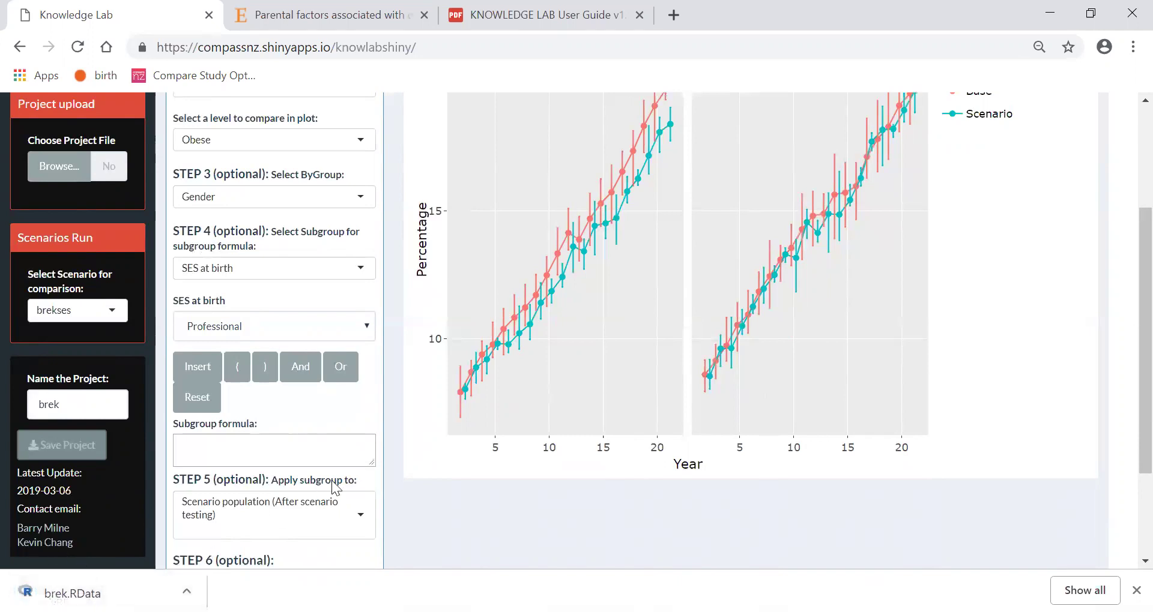
Look over the table and plot download options in the Table Builder.
{"action": "scroll", "coordinate": [267, 507], "scroll_direction": "up", "scroll_amount": 1}
{"action": "scroll", "coordinate": [267, 508], "scroll_direction": "up", "scroll_amount": 3}
{"action": "scroll", "coordinate": [264, 505], "scroll_direction": "down", "scroll_amount": 5}
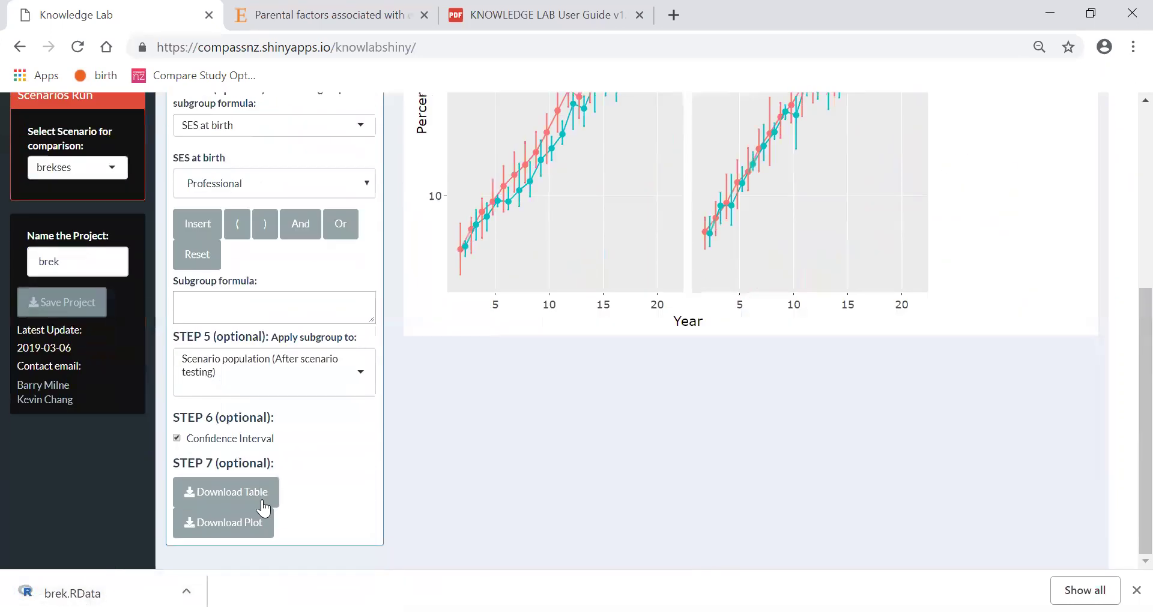
{"action": "scroll", "coordinate": [263, 509], "scroll_direction": "up", "scroll_amount": 5}
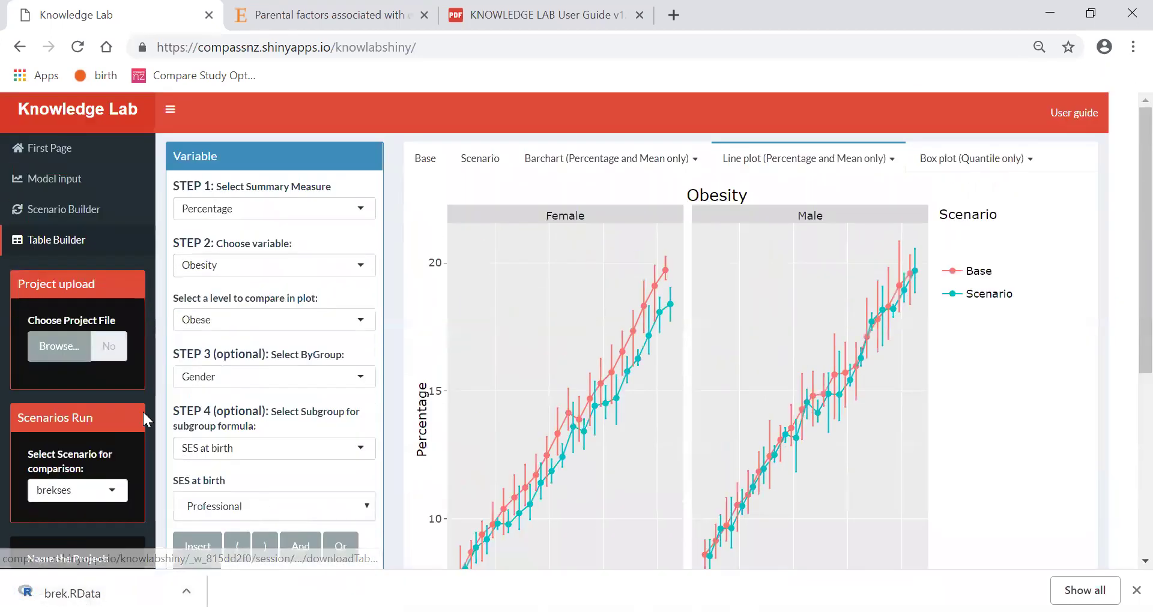
{"action": "scroll", "coordinate": [479, 301], "scroll_direction": "down", "scroll_amount": 5}
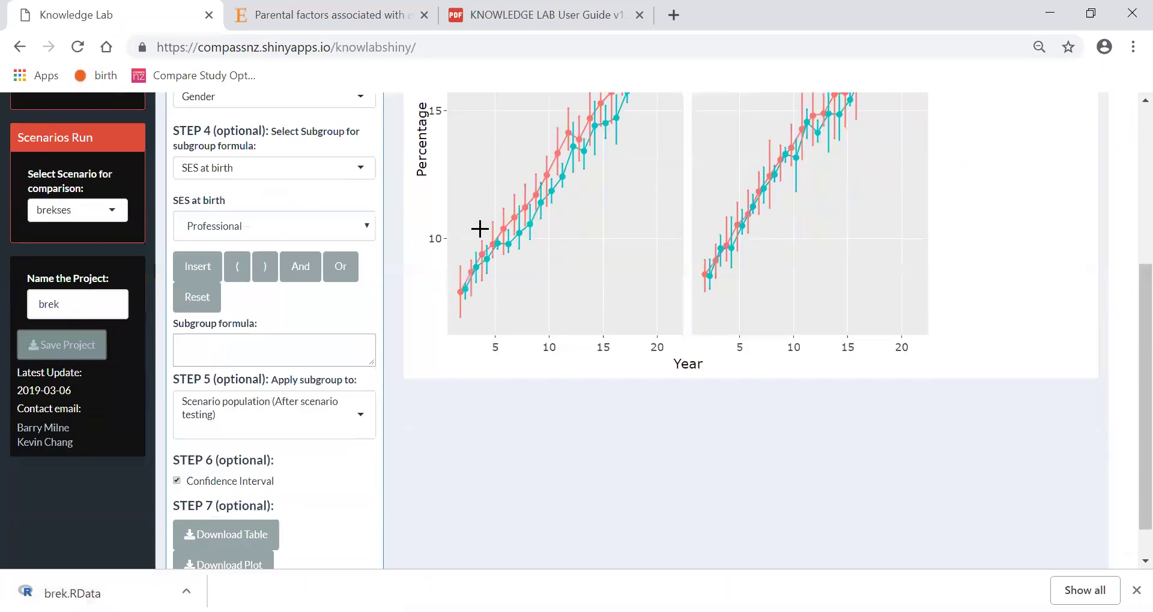
{"action": "scroll", "coordinate": [425, 161], "scroll_direction": "up", "scroll_amount": 6}
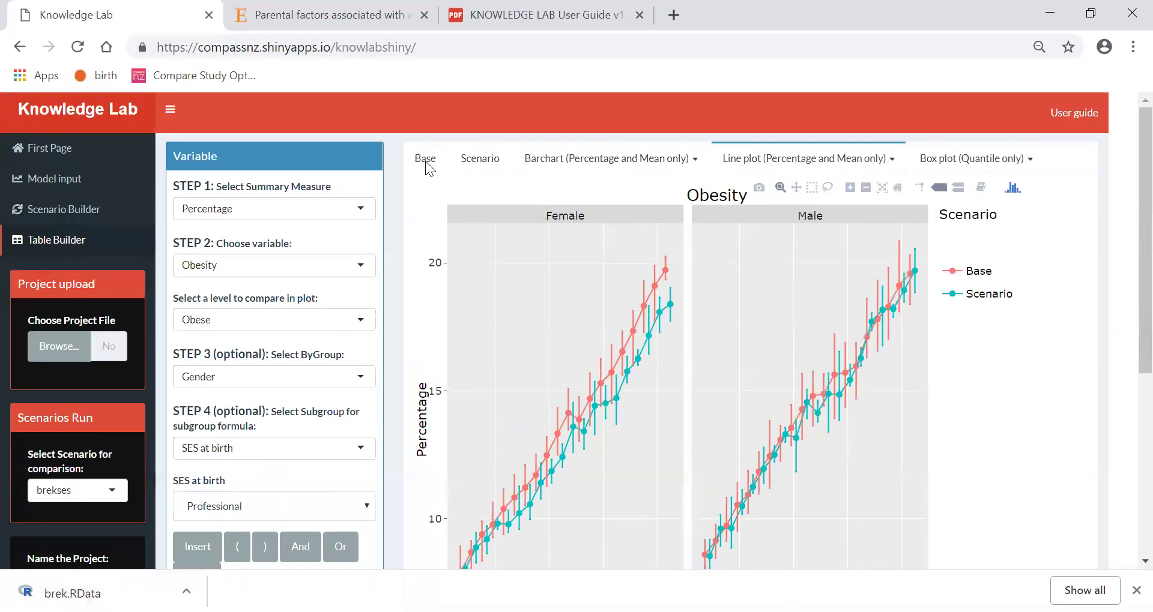
Reload the Knowledge Lab page to start a fresh session.
{"action": "left_click", "coordinate": [427, 47]}
{"action": "key", "text": "Return"}
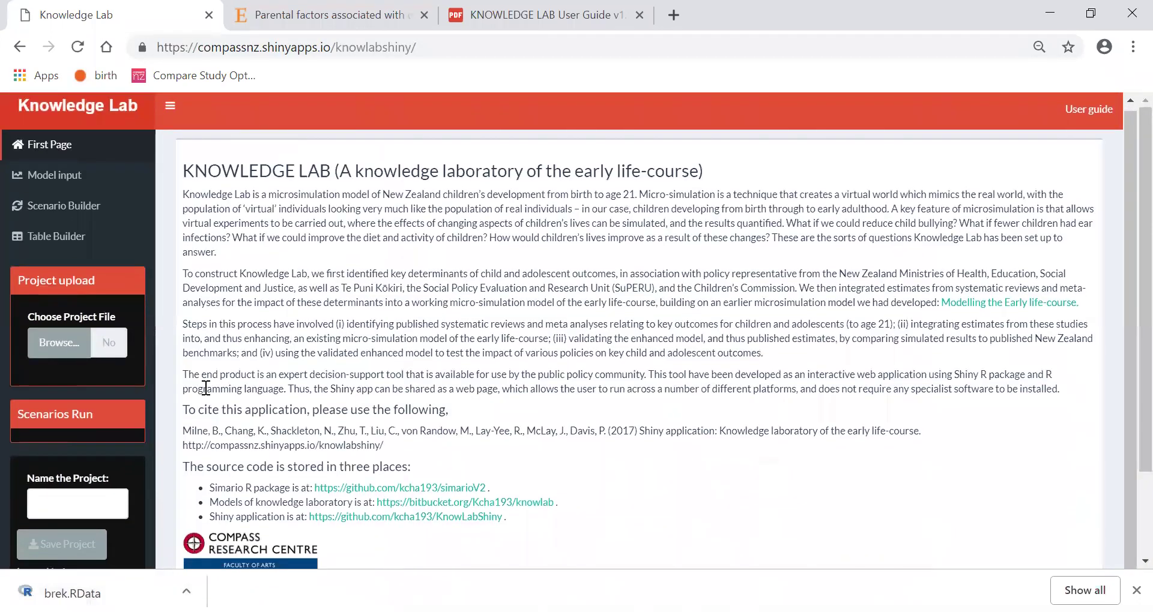
Upload the saved brek project file from Downloads and open the list of scenarios for comparison.
{"action": "scroll", "coordinate": [152, 422], "scroll_direction": "down", "scroll_amount": 2}
{"action": "left_click", "coordinate": [60, 237]}
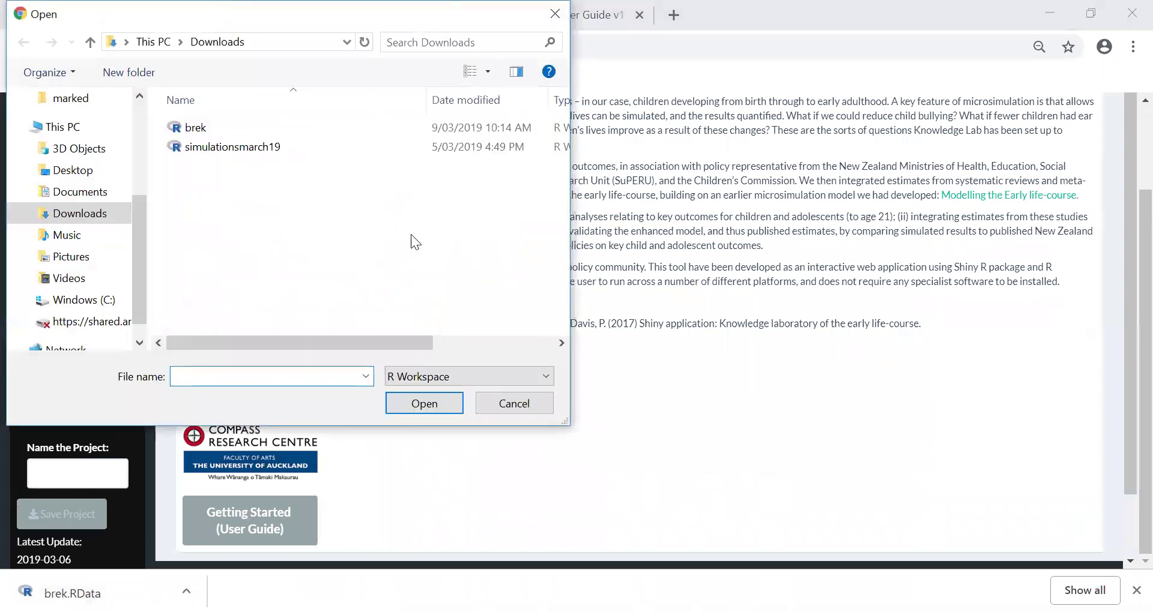
{"action": "left_click", "coordinate": [188, 125]}
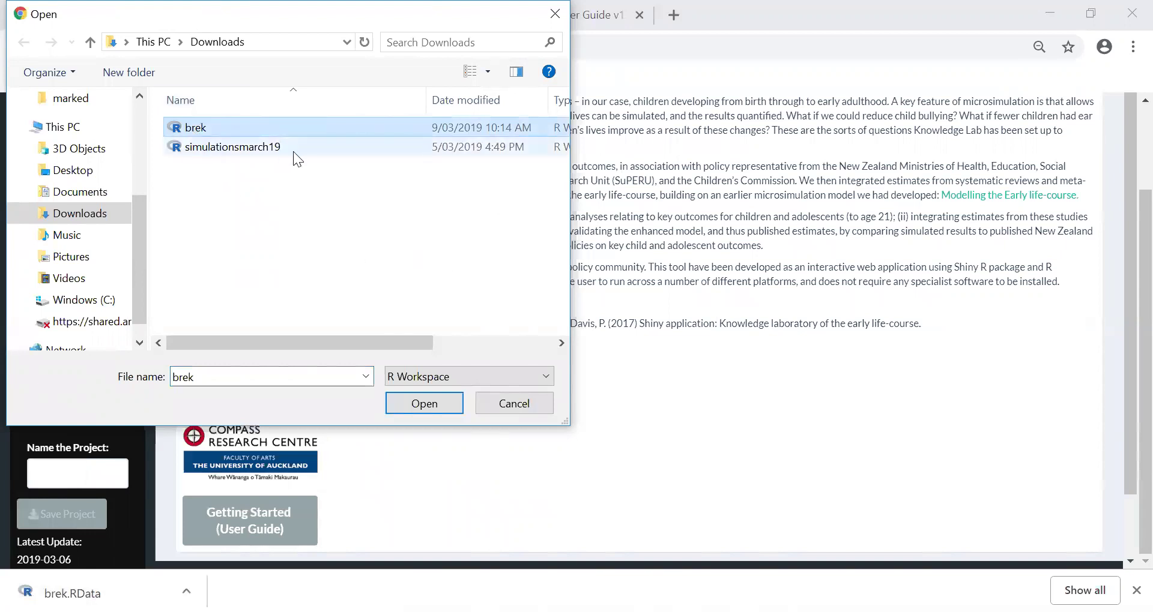
{"action": "left_click", "coordinate": [424, 403]}
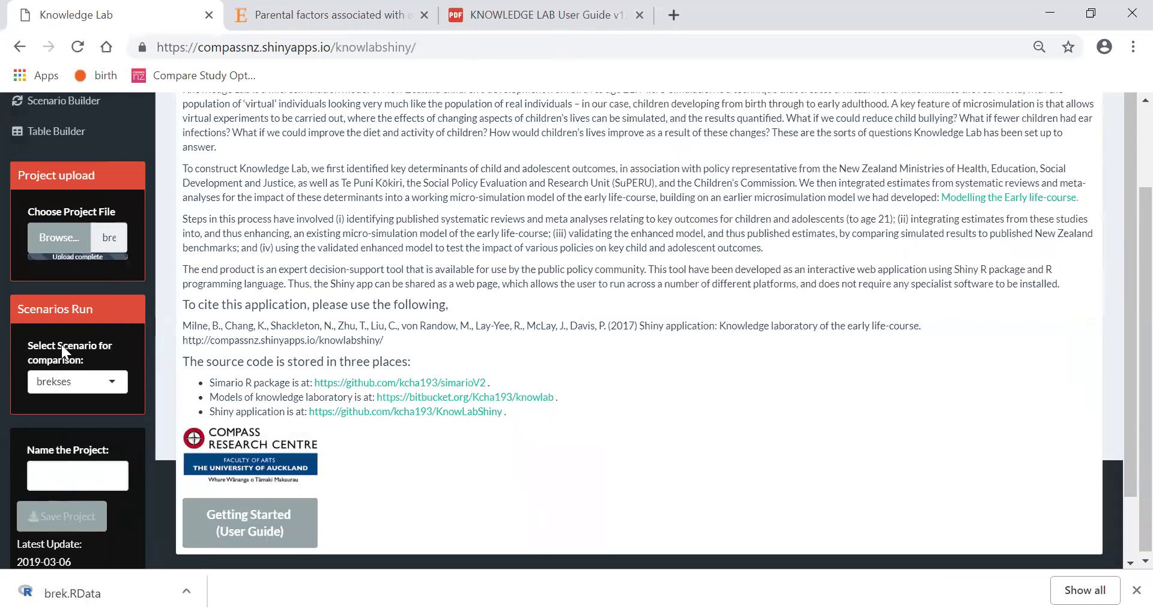
{"action": "left_click", "coordinate": [115, 380]}
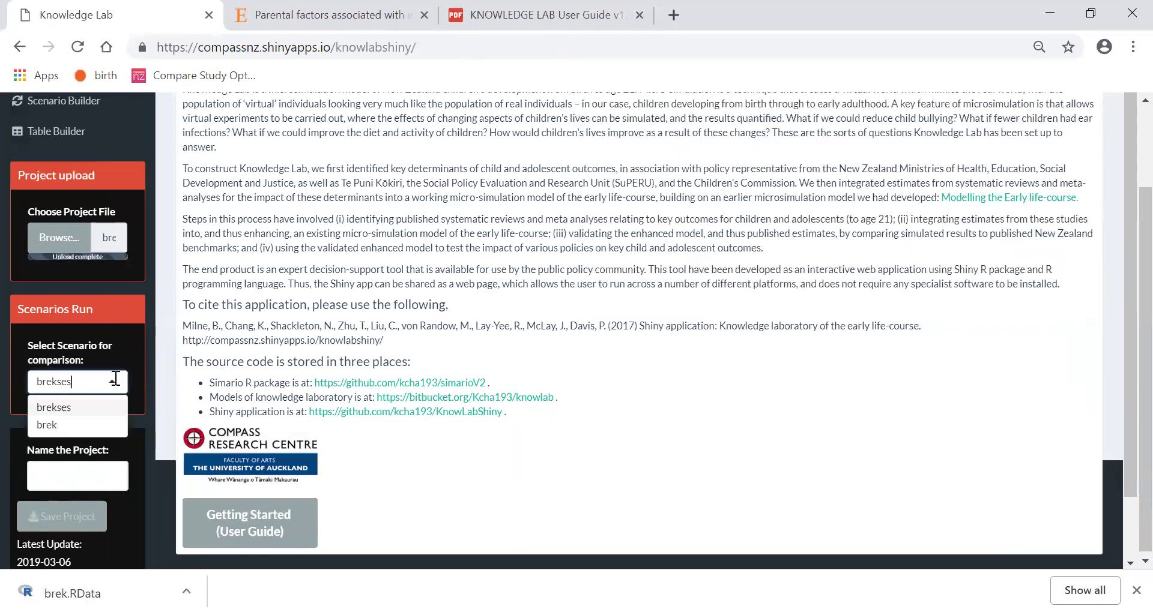